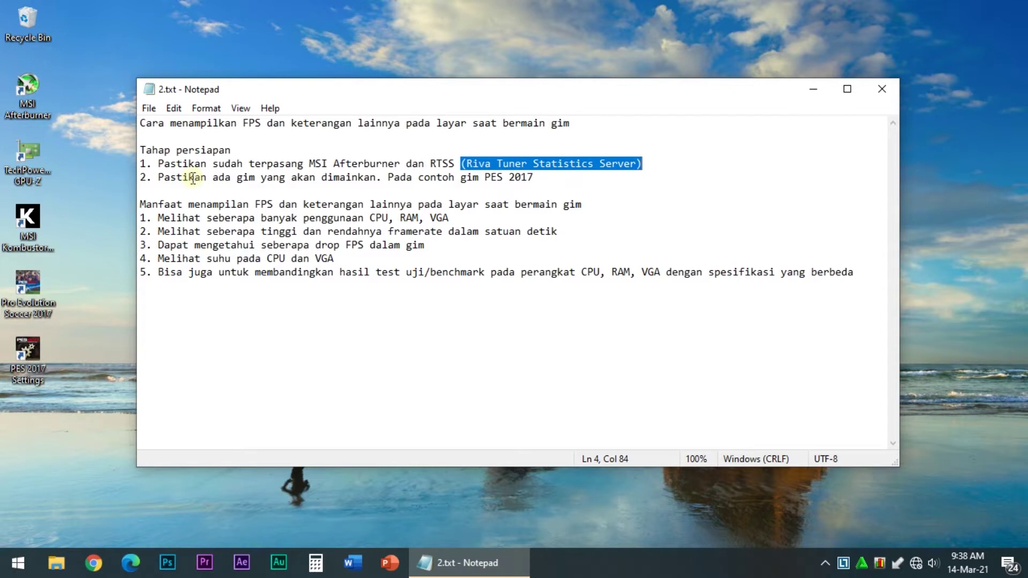
Review the preparation requirements and the list of benefits of showing FPS during gaming in the 2.txt notes.
{"action": "left_click_drag", "start_coordinate": [215, 175], "coordinate": [375, 180]}
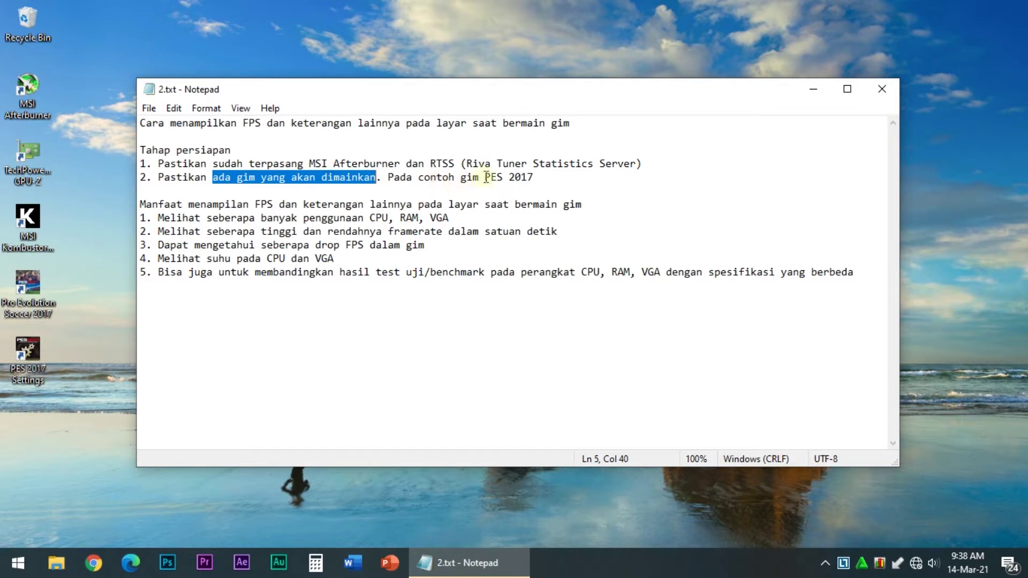
{"action": "left_click_drag", "start_coordinate": [497, 177], "coordinate": [536, 177]}
{"action": "left_click", "coordinate": [536, 177]}
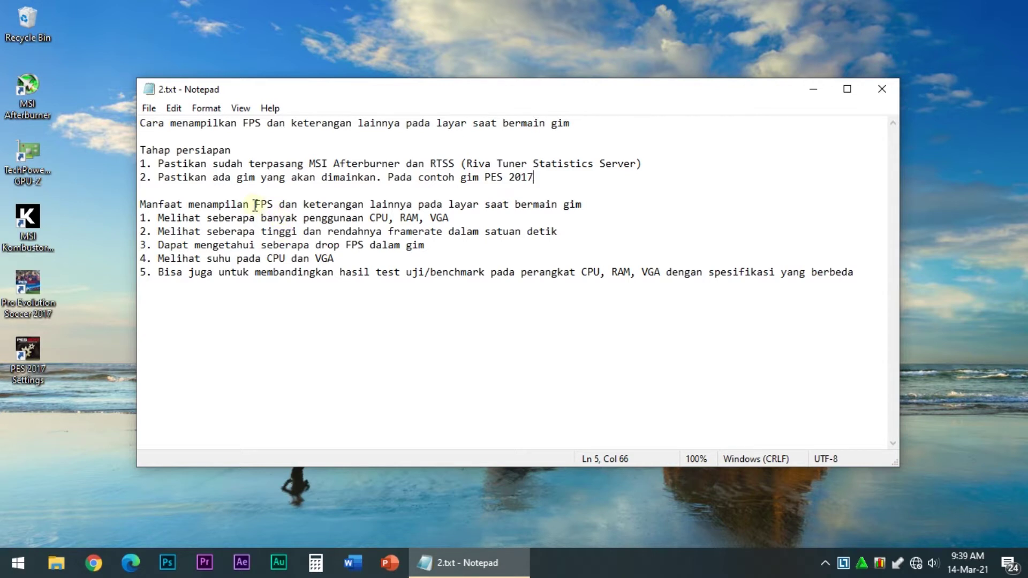
{"action": "left_click", "coordinate": [463, 220]}
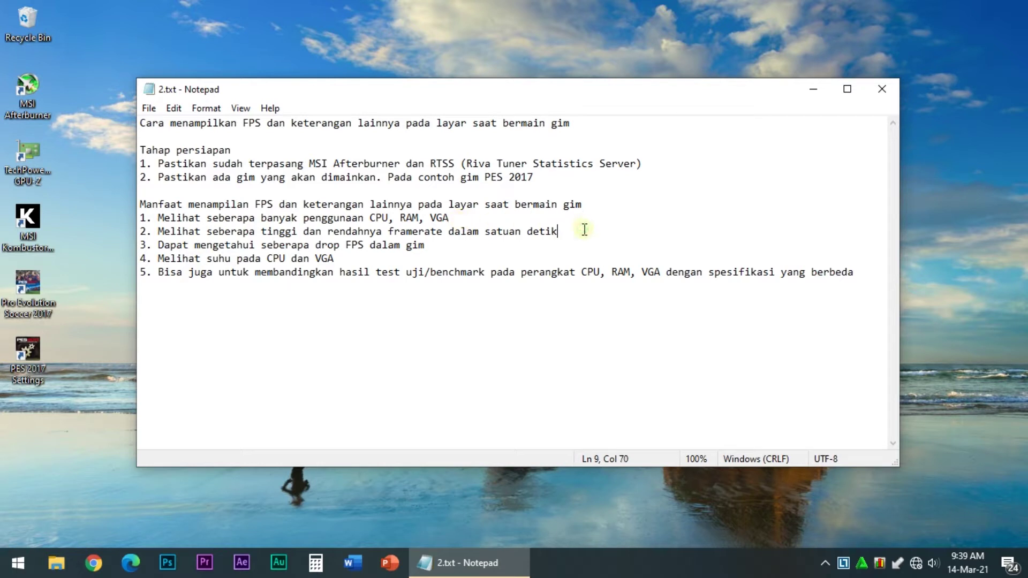
{"action": "left_click", "coordinate": [465, 242]}
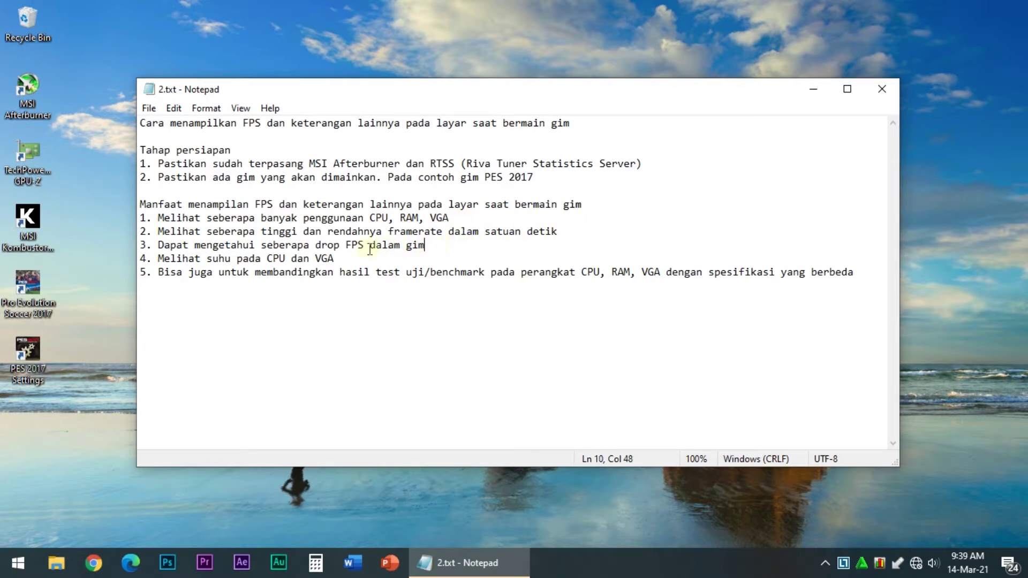
{"action": "double_click", "coordinate": [349, 257]}
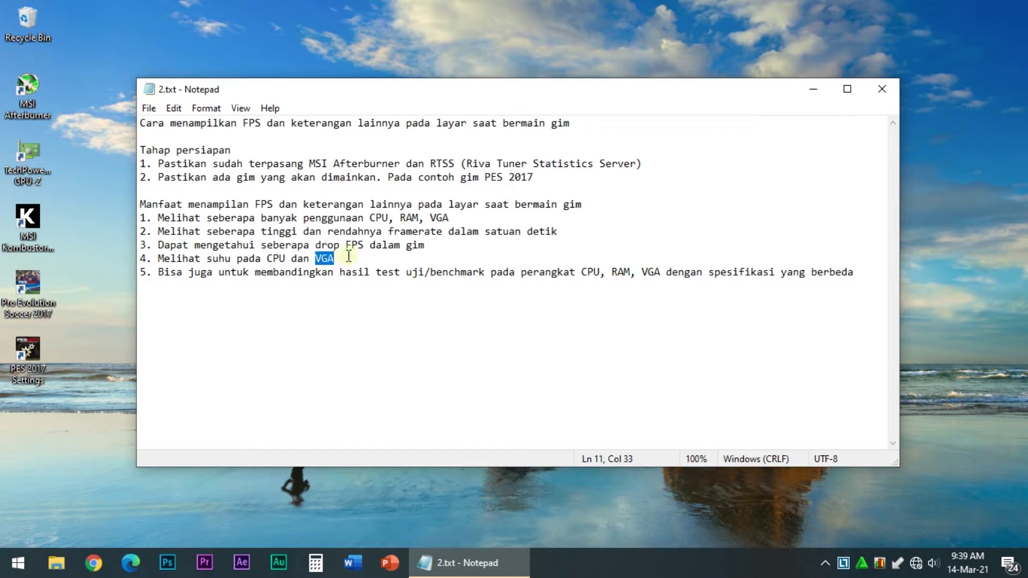
{"action": "left_click", "coordinate": [348, 256]}
{"action": "left_click", "coordinate": [860, 268]}
Minimise the notes and open MSI Afterburner from the desktop.
{"action": "left_click", "coordinate": [813, 91]}
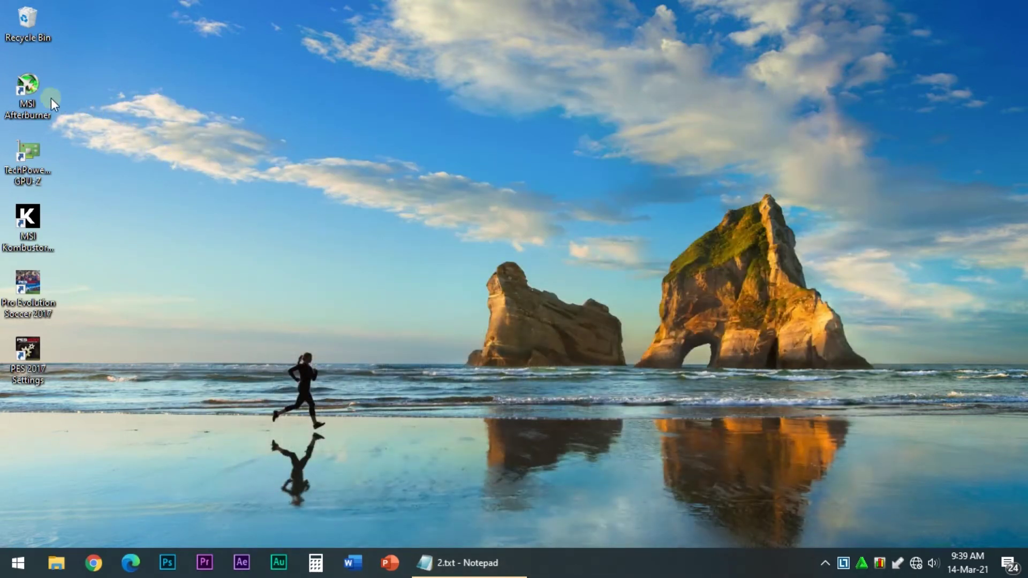
{"action": "double_click", "coordinate": [38, 97]}
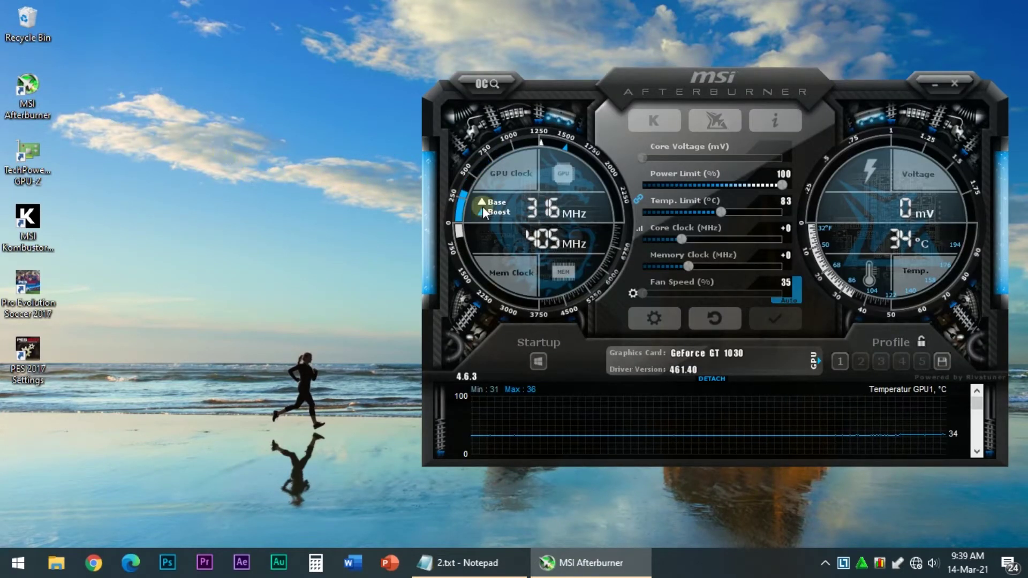
Apply the MSI Mystic Afterburner skin by Drerex Design in the user interface properties and close the properties.
{"action": "left_click", "coordinate": [651, 319]}
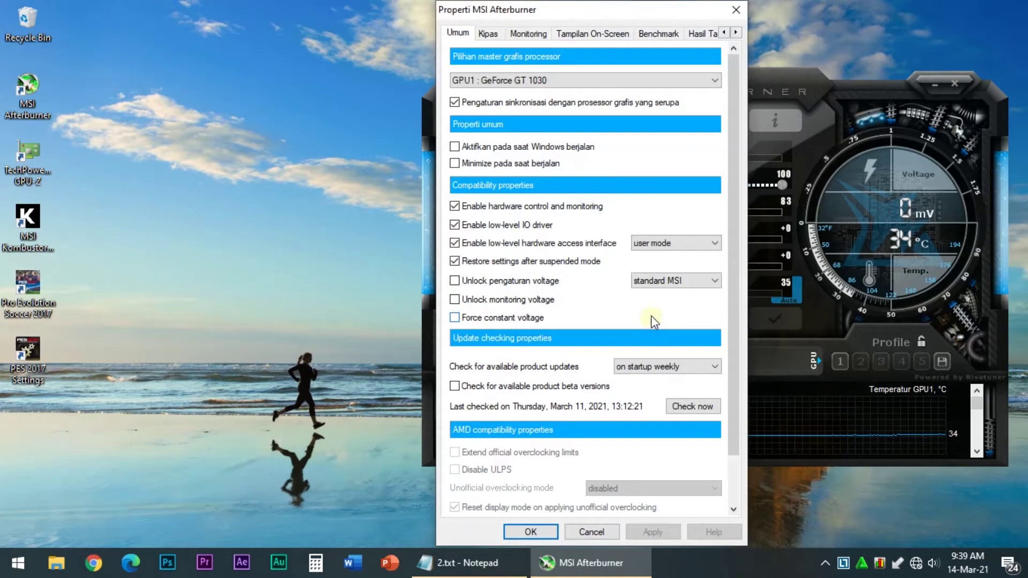
{"action": "left_click", "coordinate": [737, 33]}
{"action": "left_click", "coordinate": [737, 33]}
{"action": "left_click", "coordinate": [737, 32]}
{"action": "left_click", "coordinate": [737, 33]}
{"action": "left_click", "coordinate": [737, 33]}
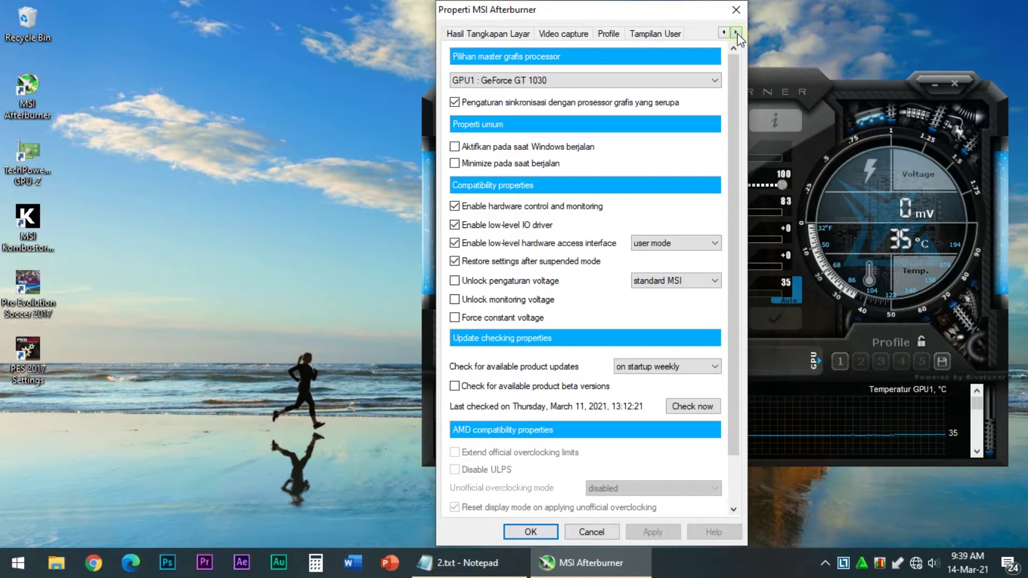
{"action": "left_click", "coordinate": [668, 35]}
{"action": "left_click", "coordinate": [555, 258]}
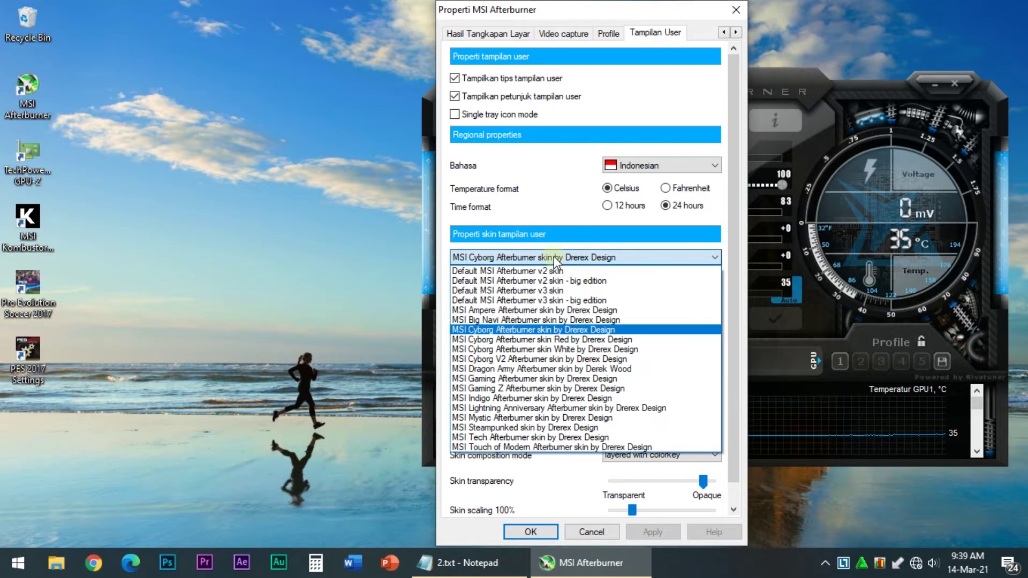
{"action": "left_click", "coordinate": [551, 418]}
{"action": "left_click", "coordinate": [653, 532]}
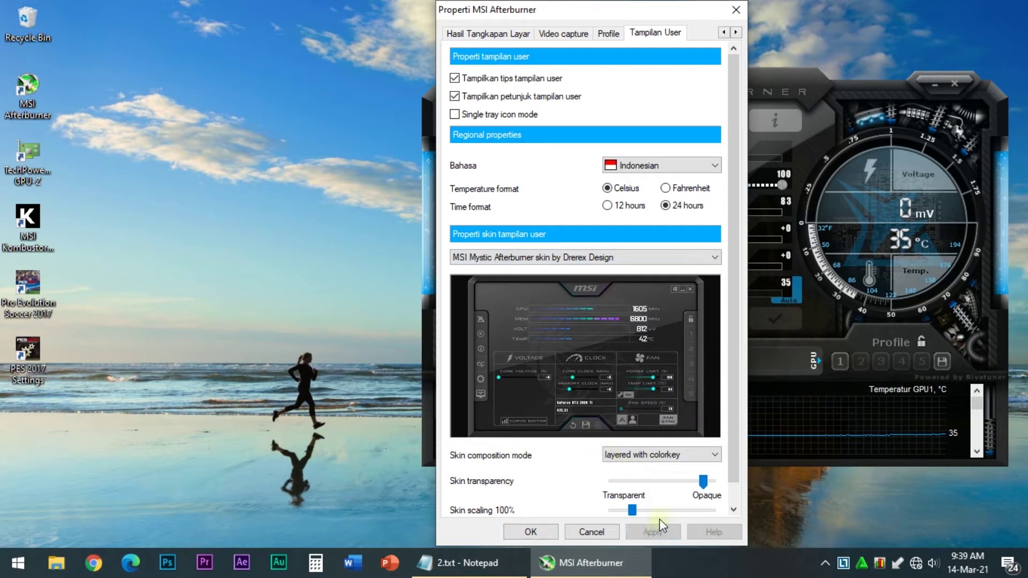
{"action": "left_click", "coordinate": [736, 9]}
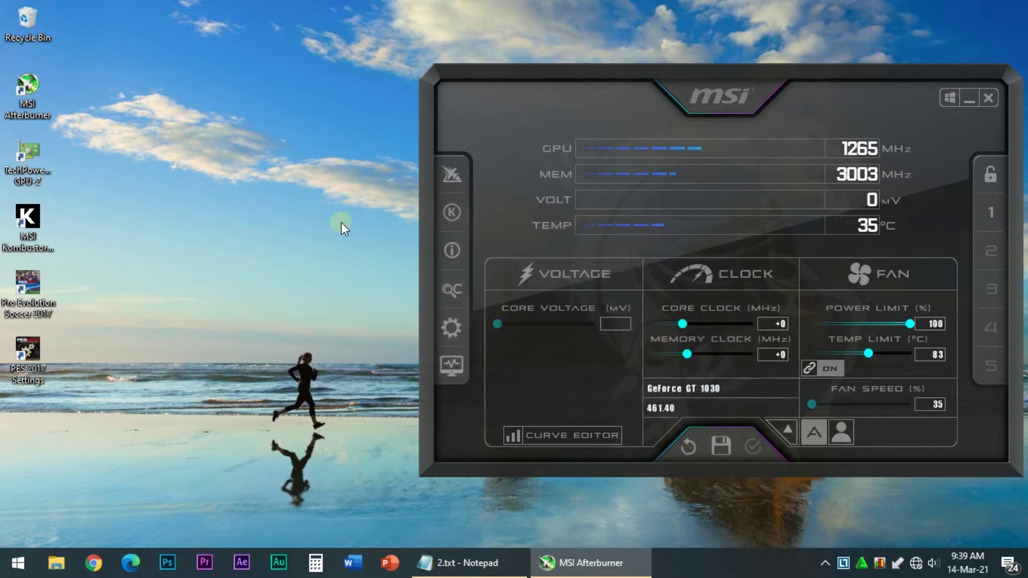
Switch the interface back to the MSI Cyborg Afterburner skin by Drerex Design and close the properties.
{"action": "left_click", "coordinate": [442, 326]}
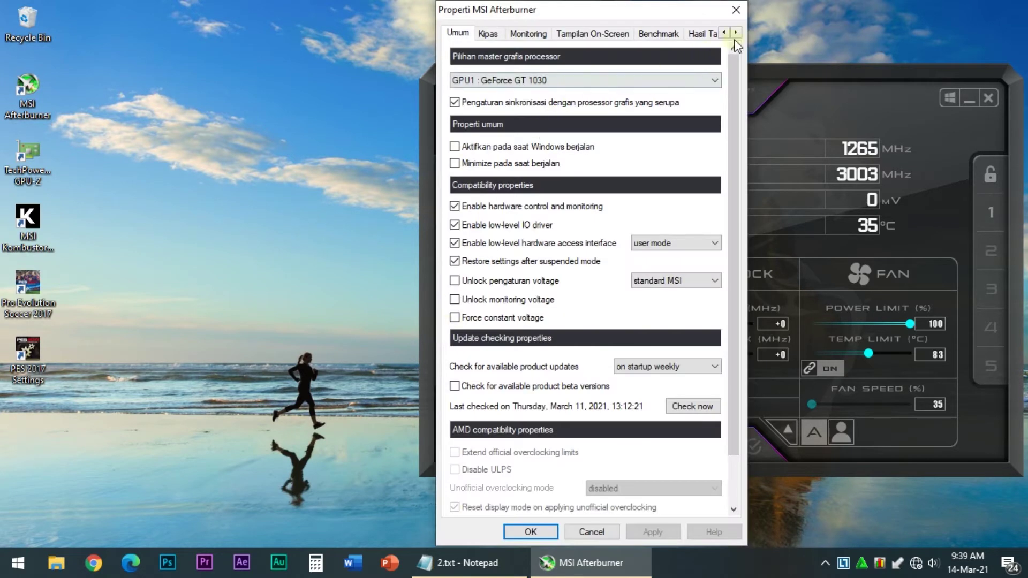
{"action": "left_click", "coordinate": [738, 33]}
{"action": "left_click", "coordinate": [738, 33]}
{"action": "left_click", "coordinate": [738, 32]}
{"action": "left_click", "coordinate": [738, 32]}
{"action": "left_click", "coordinate": [737, 33]}
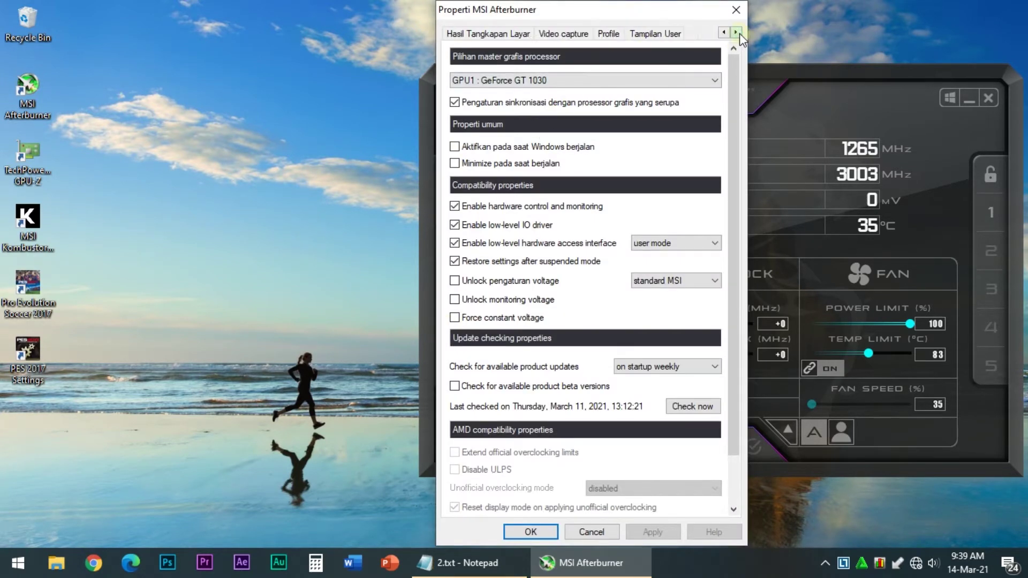
{"action": "left_click", "coordinate": [662, 35]}
{"action": "left_click", "coordinate": [510, 258]}
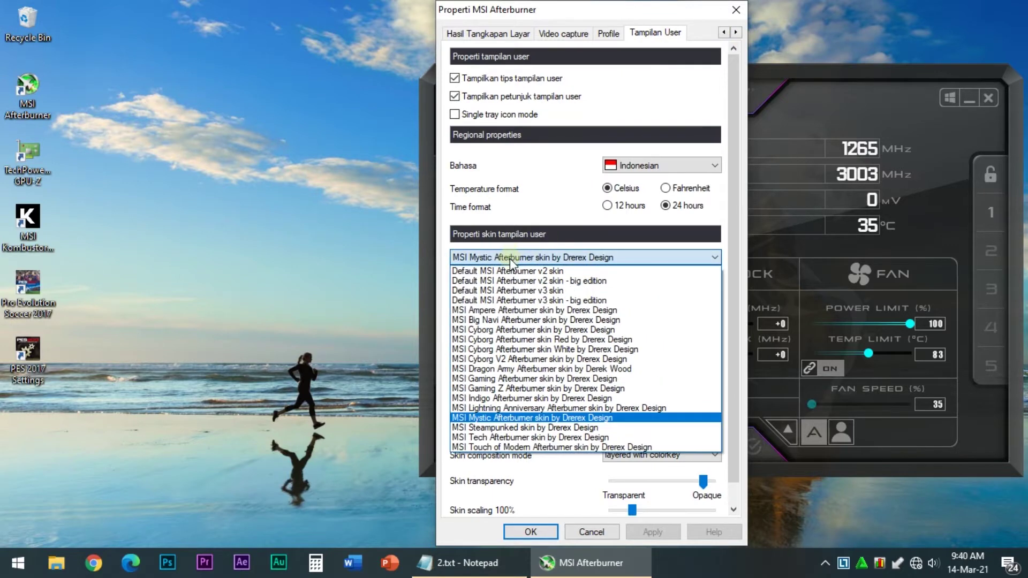
{"action": "left_click", "coordinate": [532, 328]}
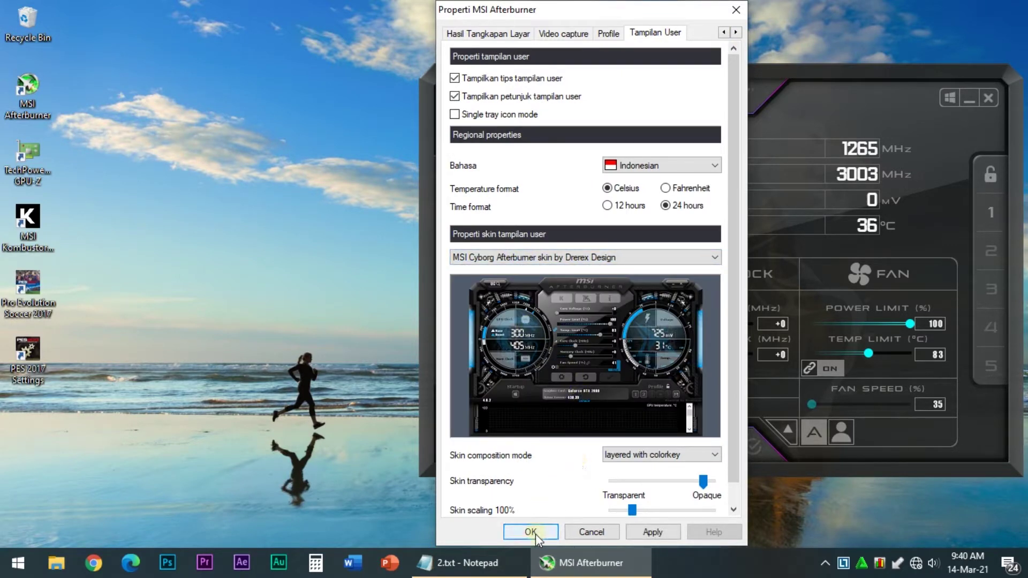
{"action": "left_click", "coordinate": [645, 534]}
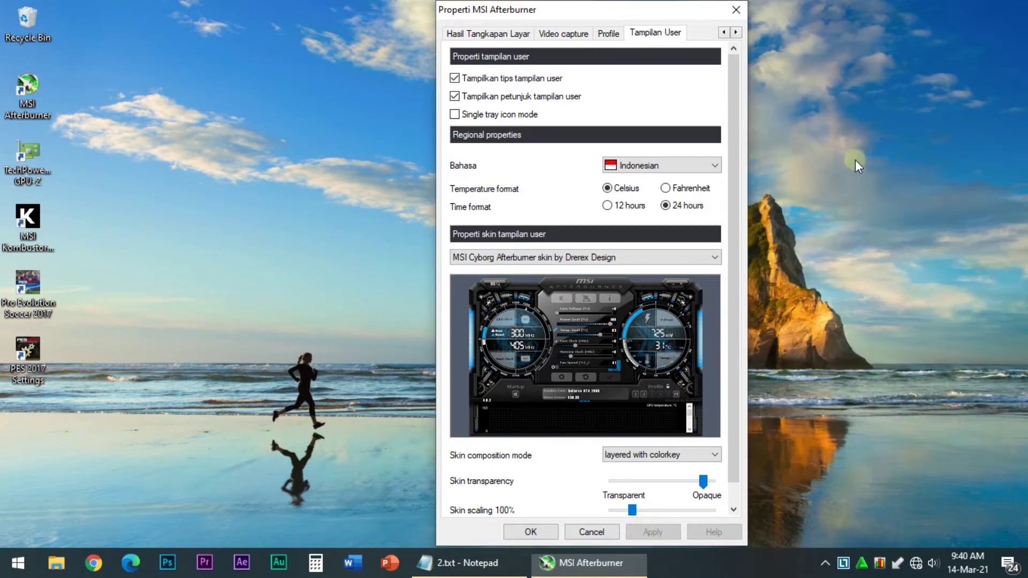
{"action": "left_click", "coordinate": [737, 10]}
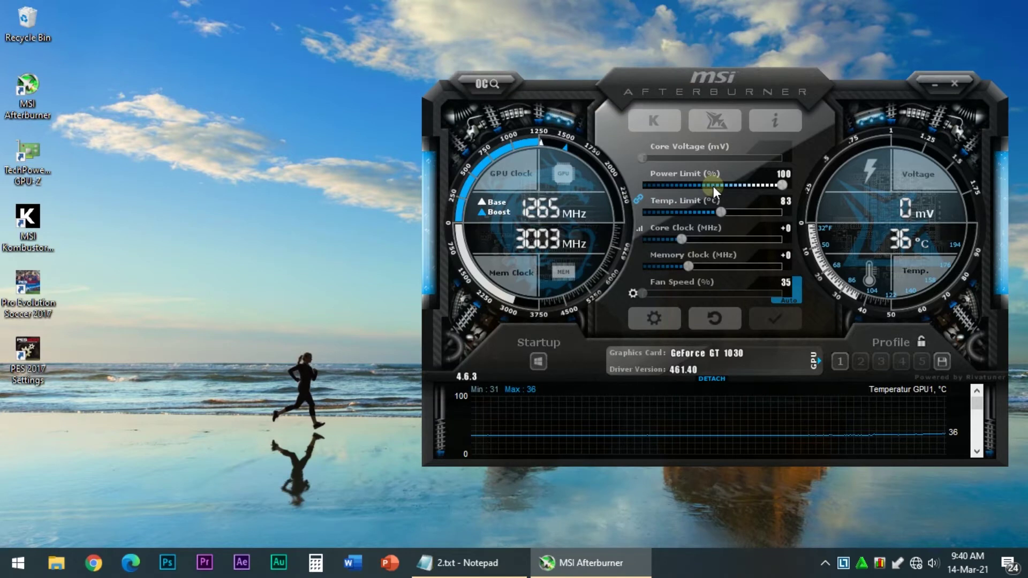
Select GPU1 : GeForce GT 1030 as the master graphics processor in the general properties and look over the remaining options.
{"action": "mouse_move", "coordinate": [713, 186]}
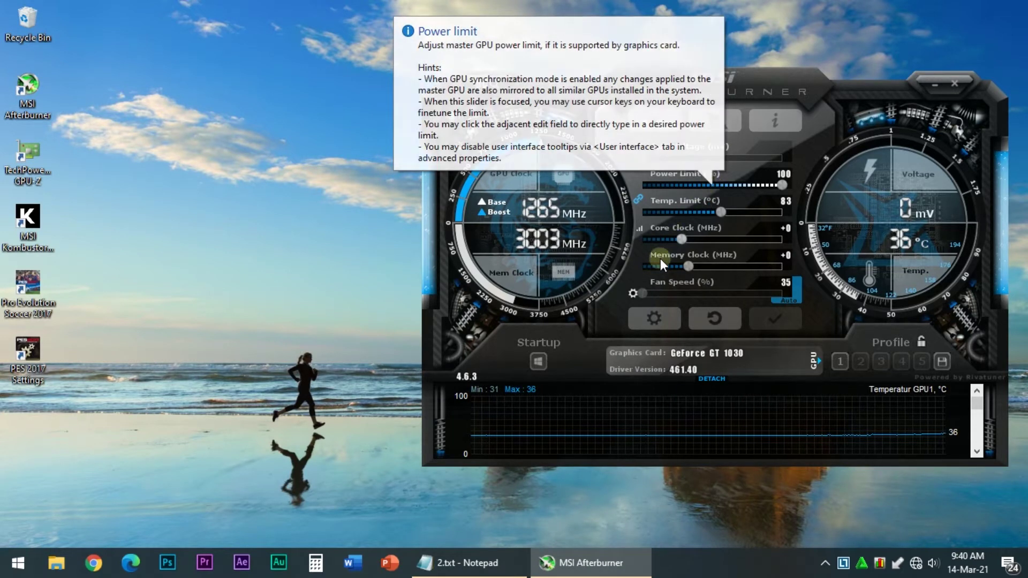
{"action": "left_click", "coordinate": [649, 317]}
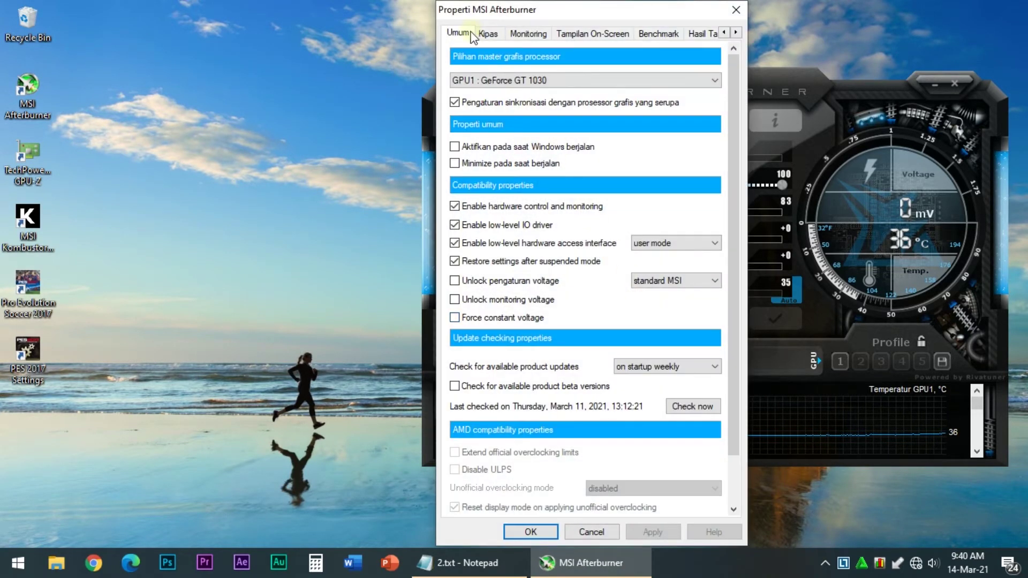
{"action": "left_click", "coordinate": [462, 81]}
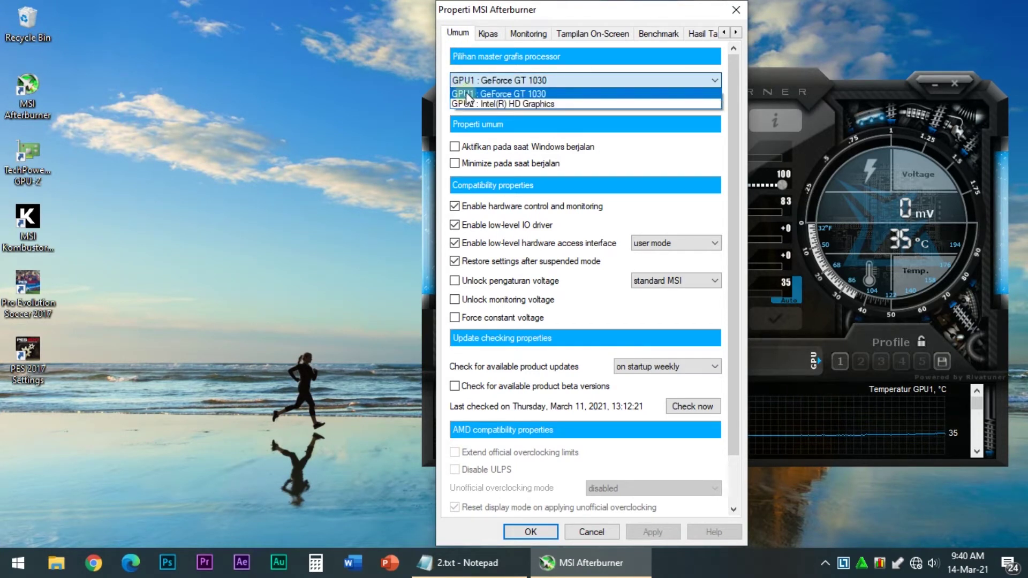
{"action": "left_click", "coordinate": [466, 94]}
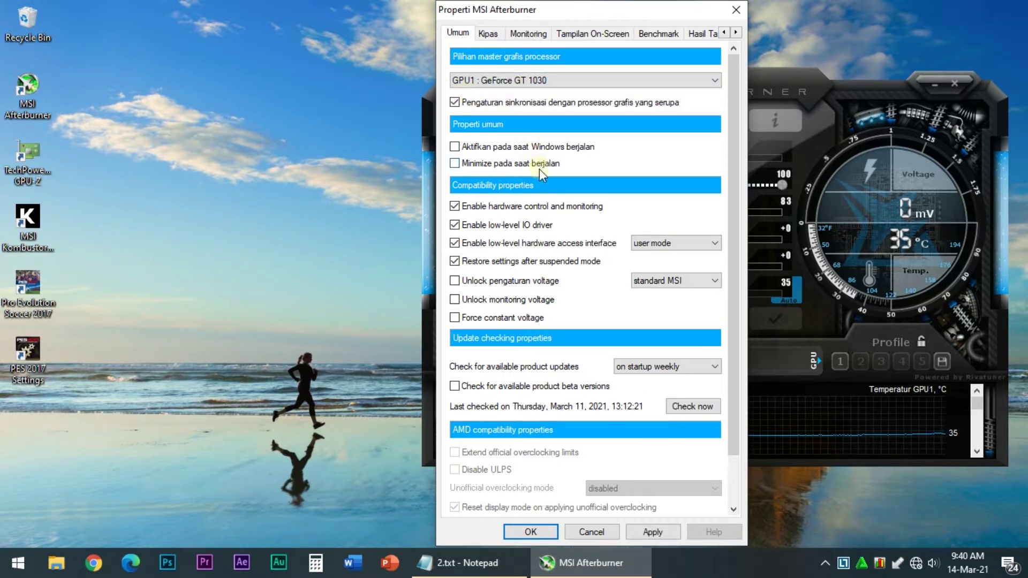
{"action": "left_click_drag", "start_coordinate": [730, 179], "coordinate": [732, 241]}
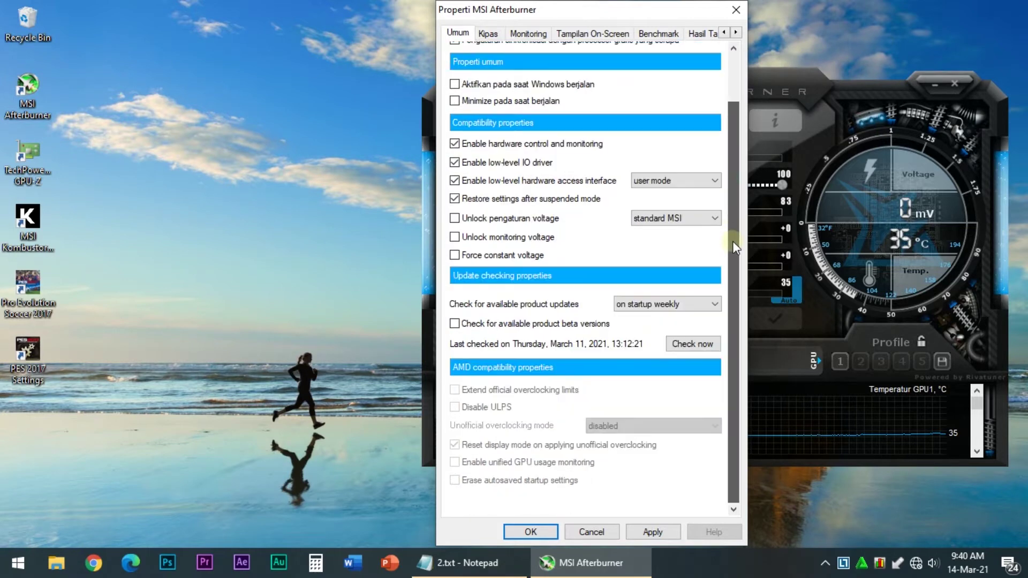
Try a user-defined automatic fan curve with points at 23 °C/46%, 34 °C/58% and 80 °C/87%, and disable it again.
{"action": "left_click", "coordinate": [488, 33]}
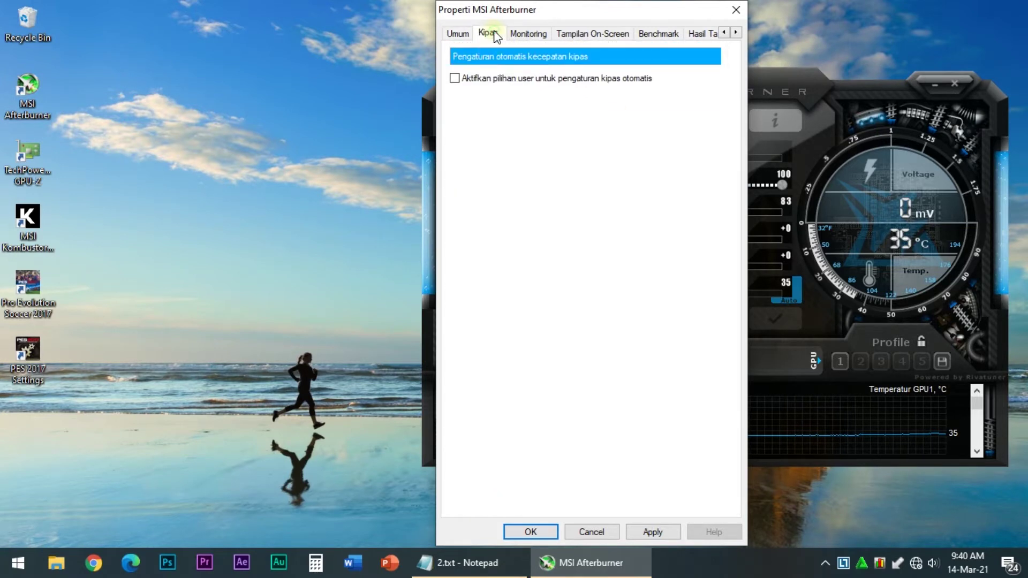
{"action": "left_click", "coordinate": [466, 79]}
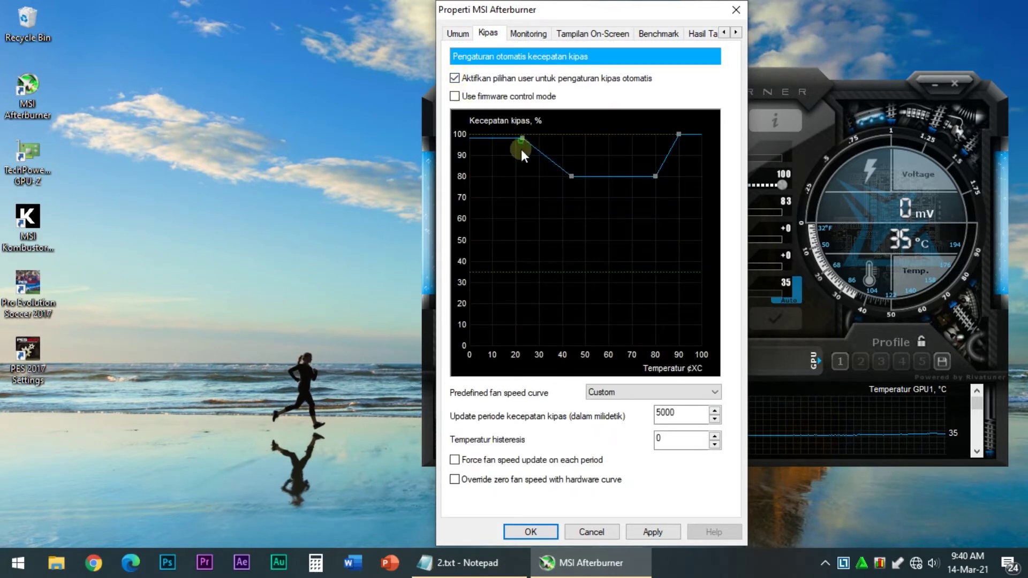
{"action": "left_click_drag", "start_coordinate": [521, 139], "coordinate": [539, 192]}
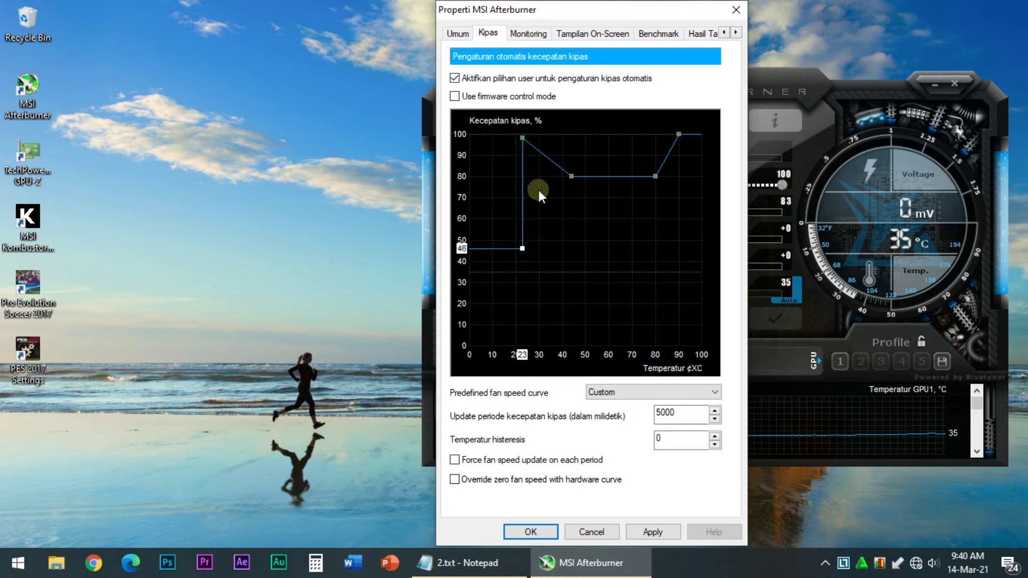
{"action": "left_click_drag", "start_coordinate": [521, 137], "coordinate": [550, 222]}
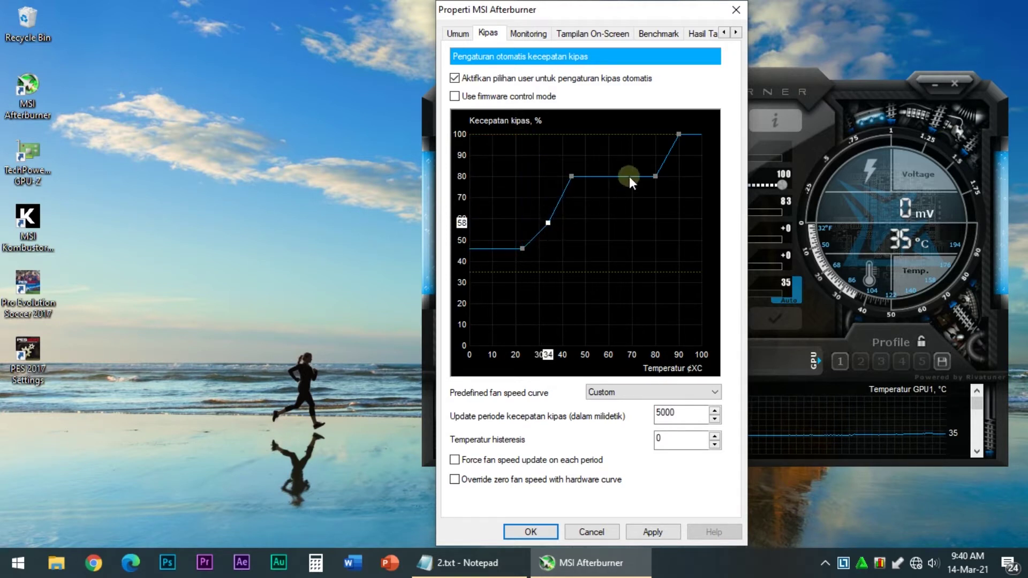
{"action": "left_click_drag", "start_coordinate": [651, 176], "coordinate": [659, 160]}
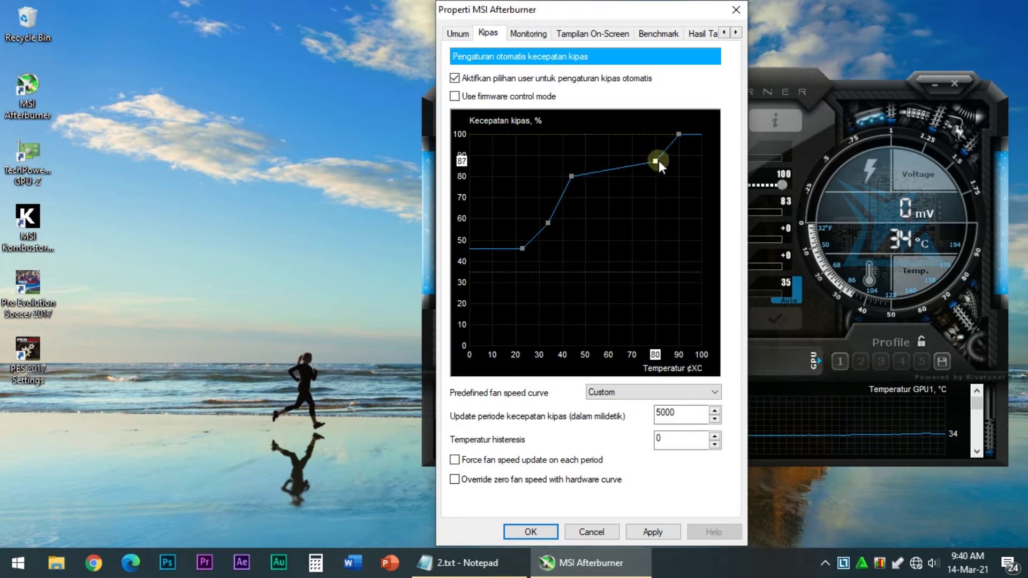
{"action": "left_click", "coordinate": [459, 77]}
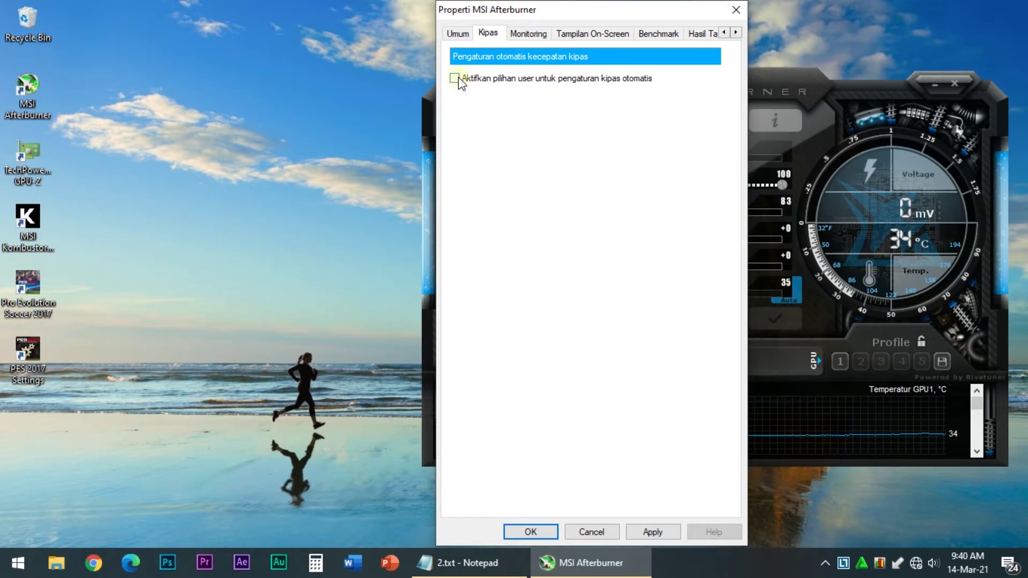
In the hardware monitoring settings, toggle the Temperatur GPU1 graph off and on, and turn off its on-screen display.
{"action": "left_click", "coordinate": [523, 36]}
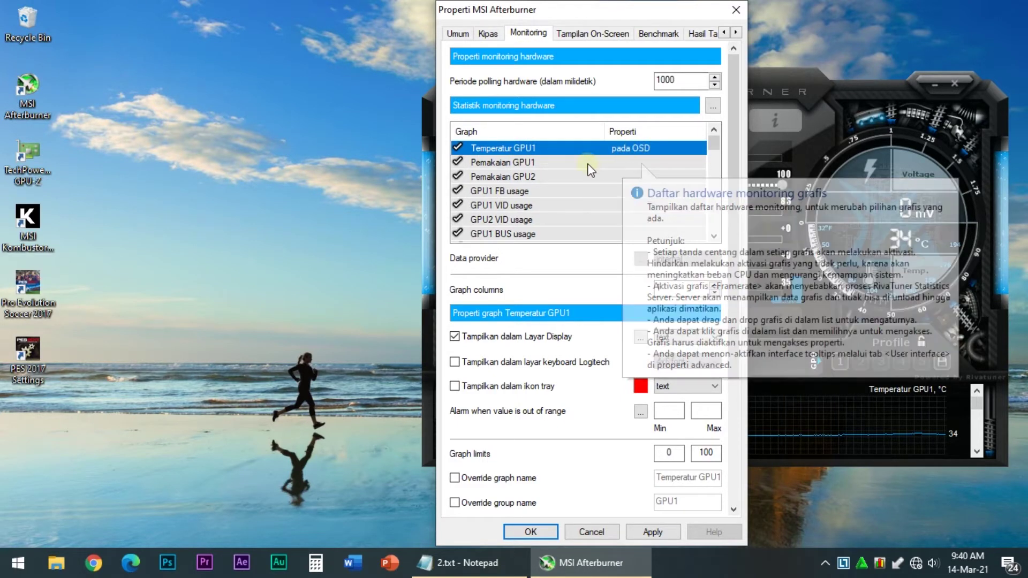
{"action": "scroll", "coordinate": [534, 194], "scroll_direction": "down", "scroll_amount": 2}
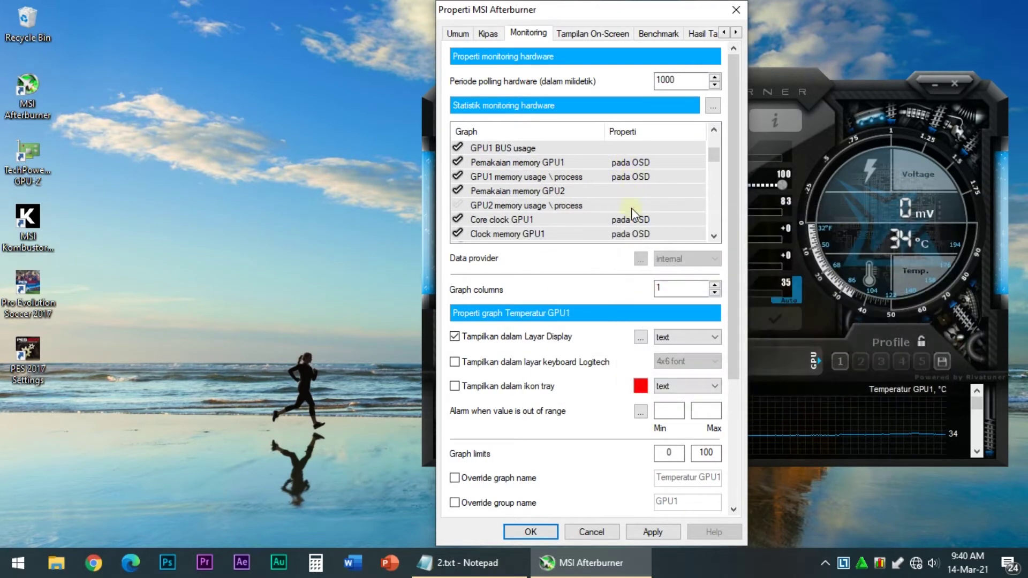
{"action": "scroll", "coordinate": [518, 181], "scroll_direction": "up", "scroll_amount": 2}
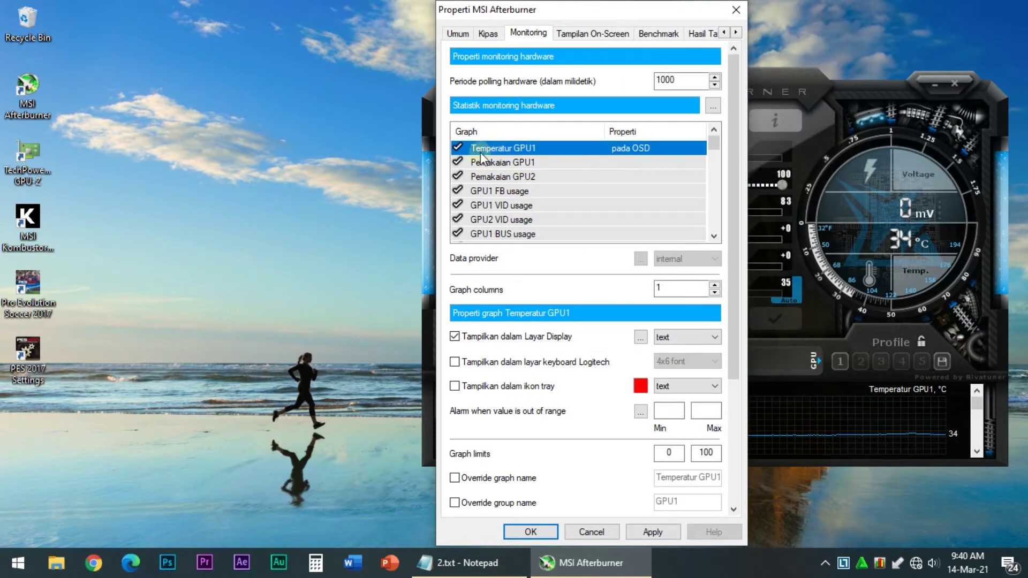
{"action": "left_click", "coordinate": [466, 147]}
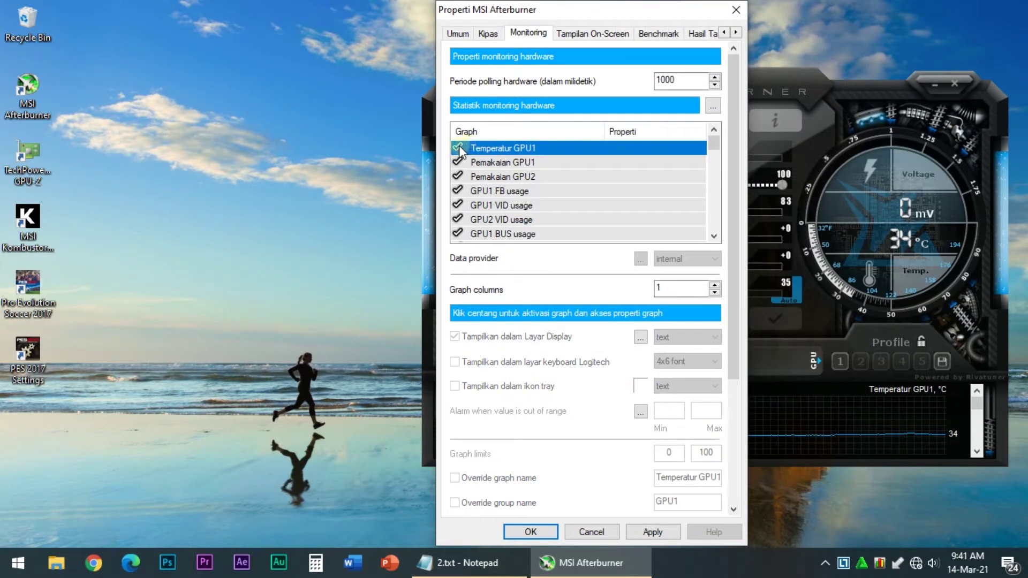
{"action": "left_click", "coordinate": [458, 146]}
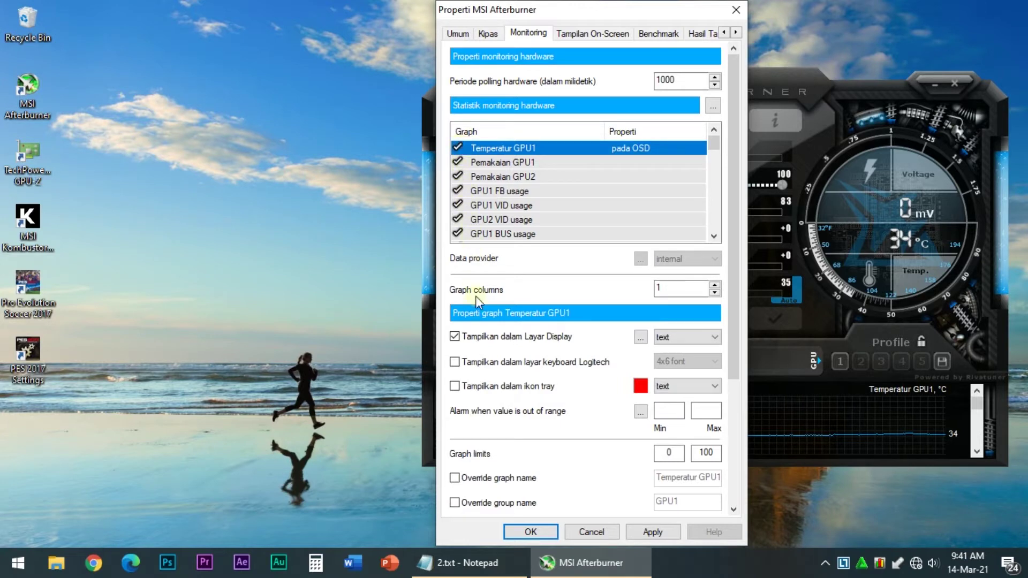
{"action": "left_click", "coordinate": [455, 339]}
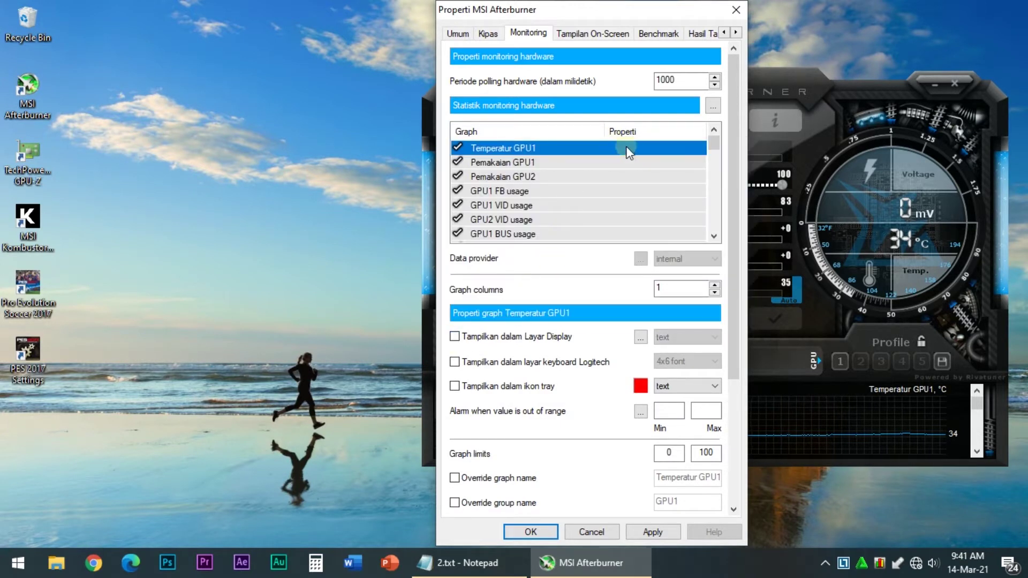
Enable the on-screen display for the Temperatur GPU1 graph and check the master graphics processor selection in the general properties.
{"action": "left_click", "coordinate": [456, 338]}
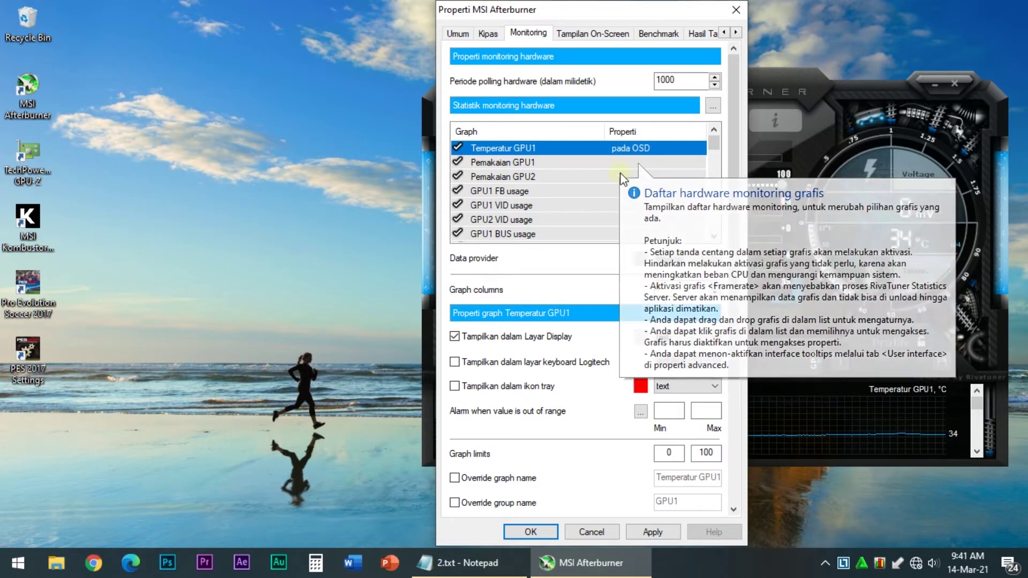
{"action": "left_click", "coordinate": [490, 337]}
{"action": "left_click", "coordinate": [490, 337]}
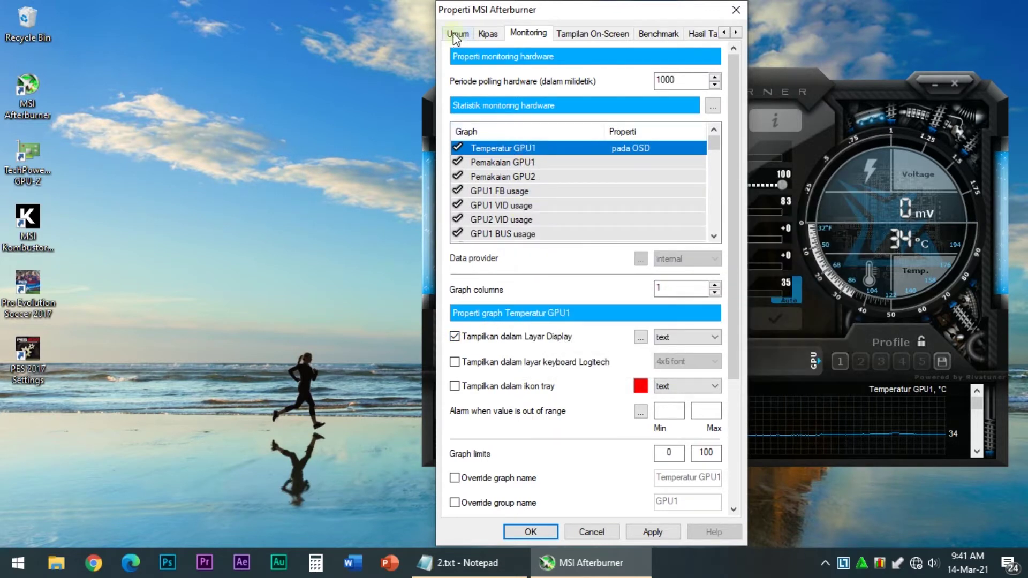
{"action": "left_click", "coordinate": [456, 34]}
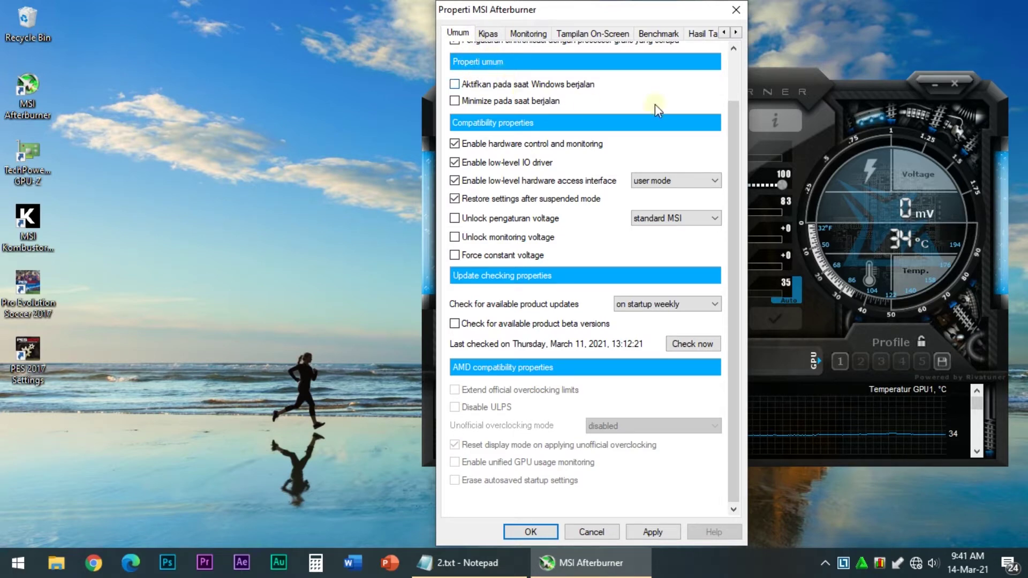
{"action": "scroll", "coordinate": [731, 82], "scroll_direction": "up", "scroll_amount": 1}
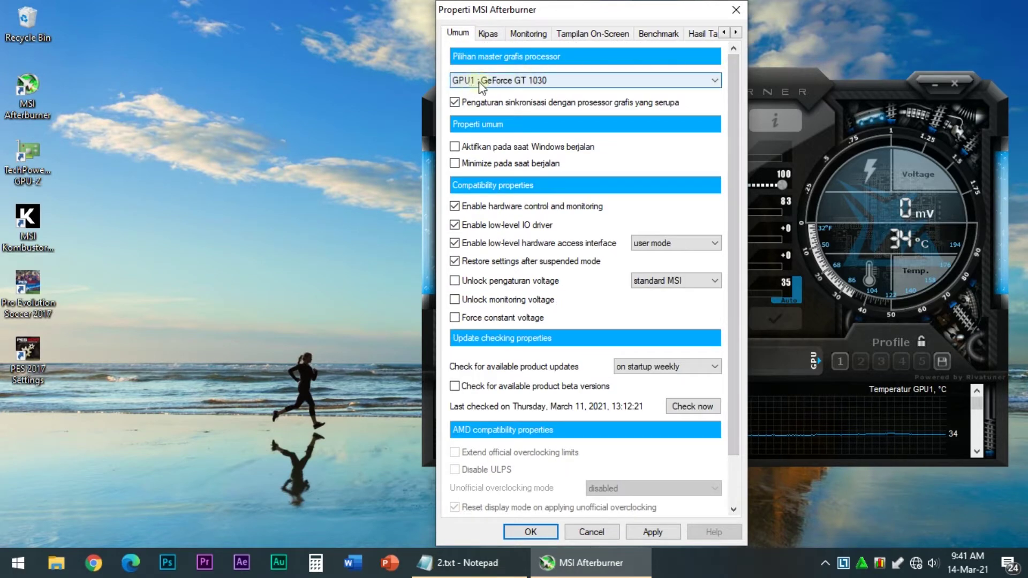
Review the hardware monitoring graph list from GPU memory usage through Framerate to see which entries are marked for the on-screen display.
{"action": "left_click", "coordinate": [530, 35]}
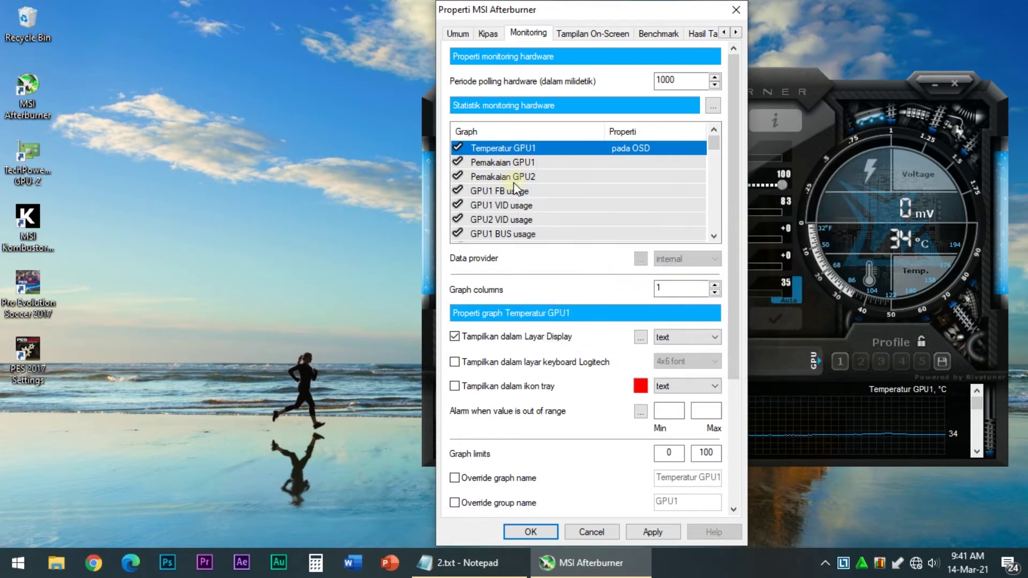
{"action": "scroll", "coordinate": [513, 183], "scroll_direction": "down", "scroll_amount": 1}
{"action": "scroll", "coordinate": [514, 187], "scroll_direction": "down", "scroll_amount": 1}
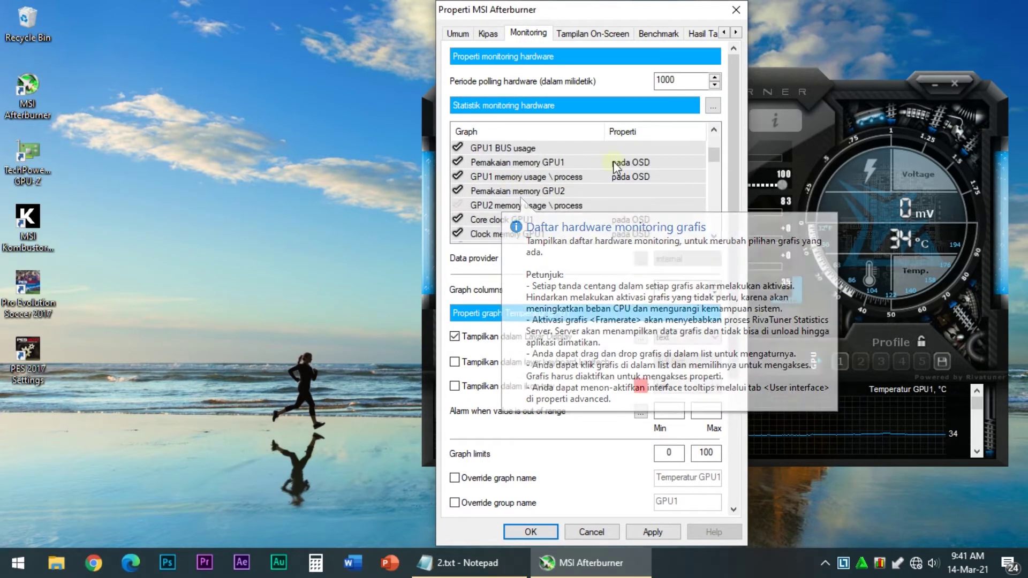
{"action": "left_click", "coordinate": [584, 163]}
{"action": "left_click", "coordinate": [576, 177]}
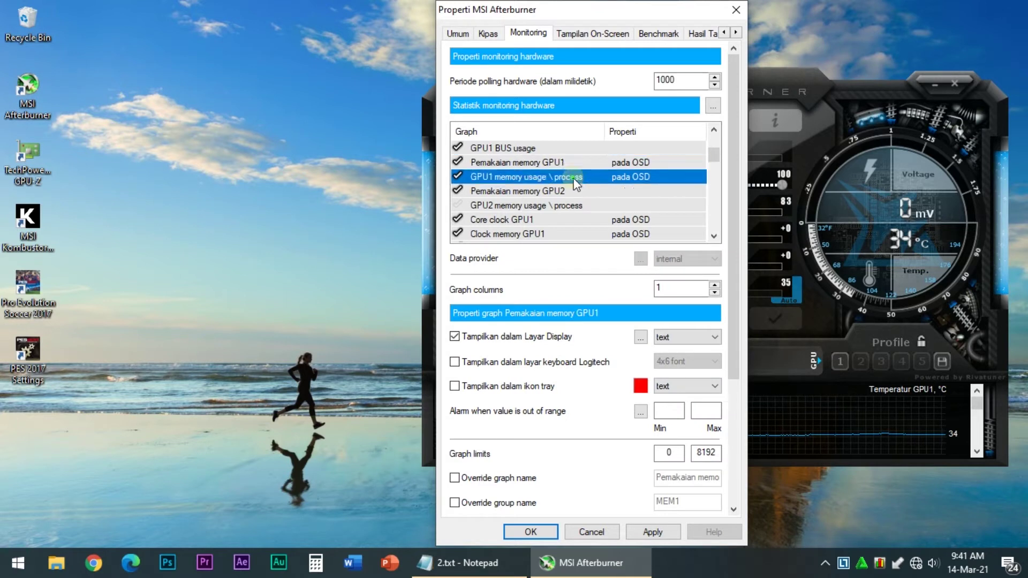
{"action": "left_click", "coordinate": [563, 220]}
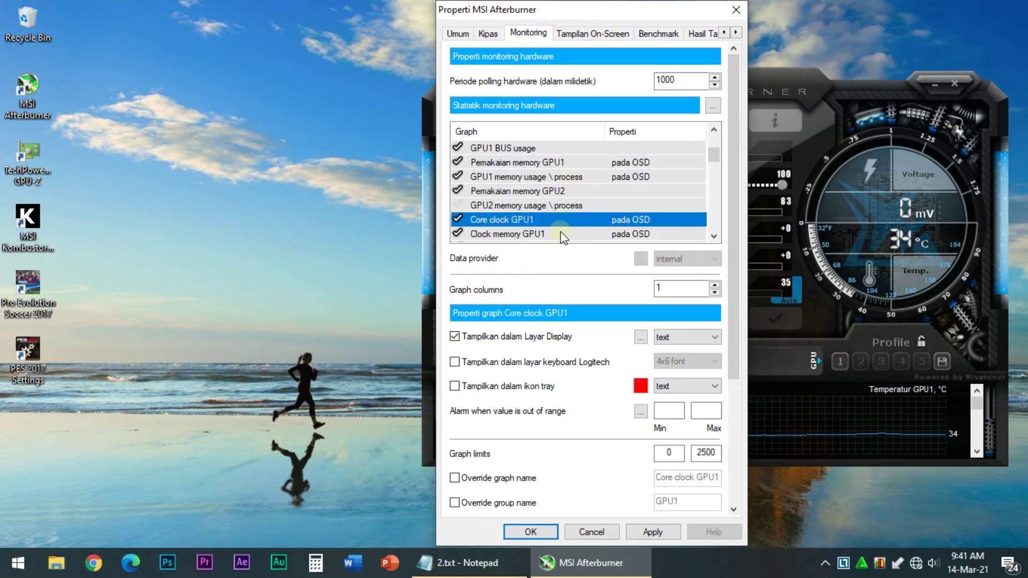
{"action": "left_click", "coordinate": [564, 235]}
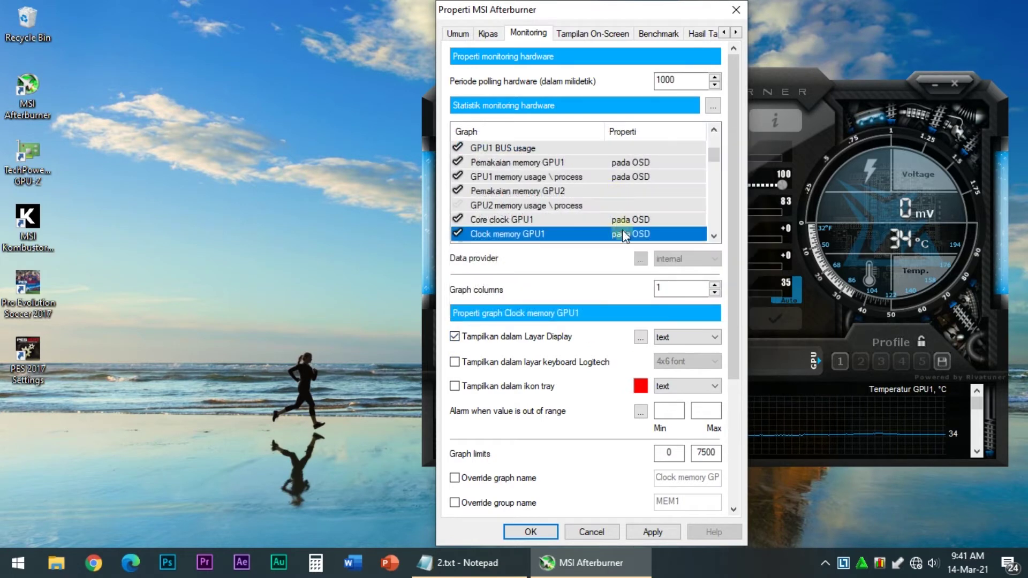
{"action": "scroll", "coordinate": [589, 236], "scroll_direction": "down", "scroll_amount": 2}
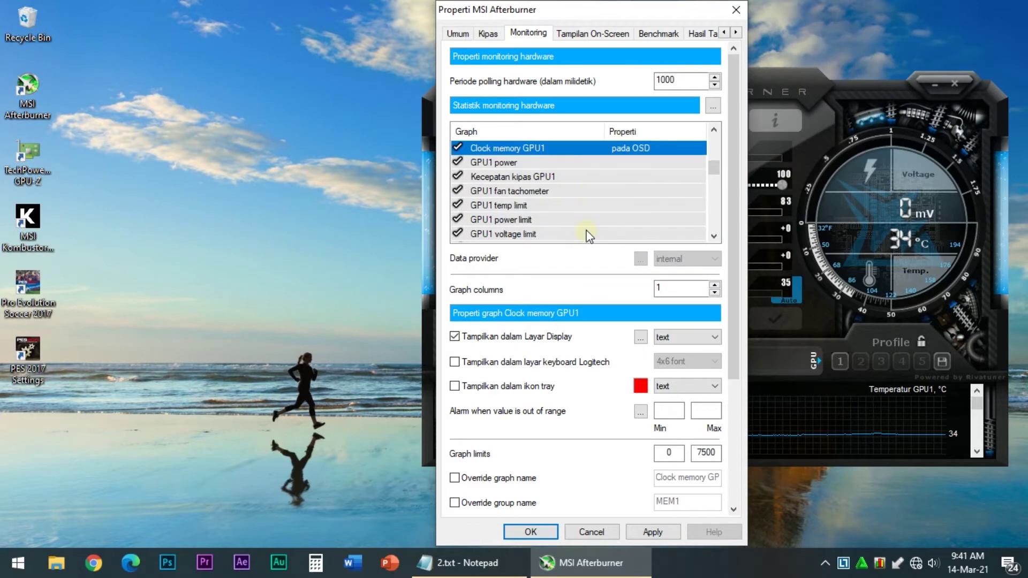
{"action": "scroll", "coordinate": [589, 236], "scroll_direction": "down", "scroll_amount": 2}
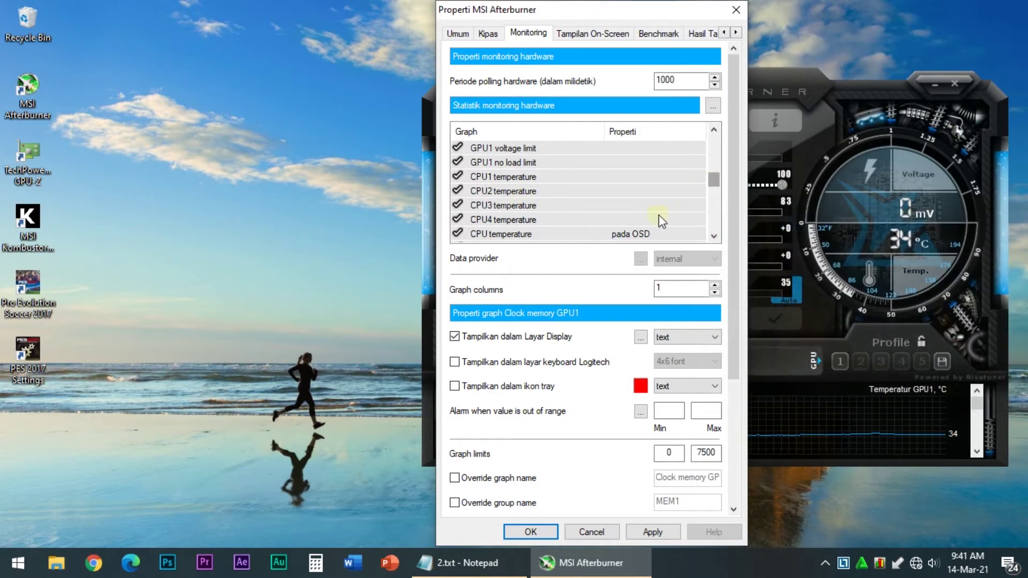
{"action": "scroll", "coordinate": [657, 214], "scroll_direction": "down", "scroll_amount": 1}
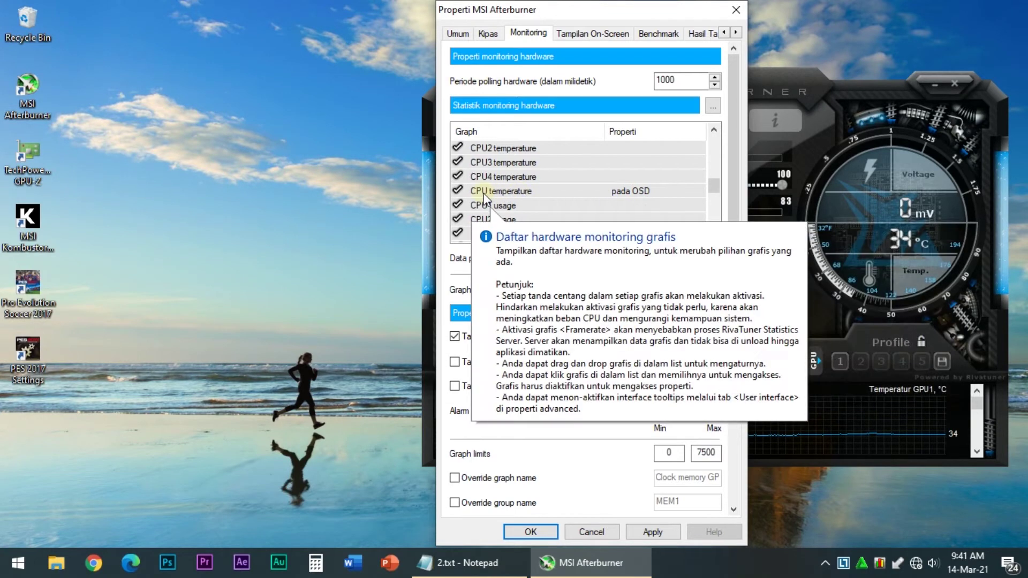
{"action": "scroll", "coordinate": [612, 197], "scroll_direction": "down", "scroll_amount": 2}
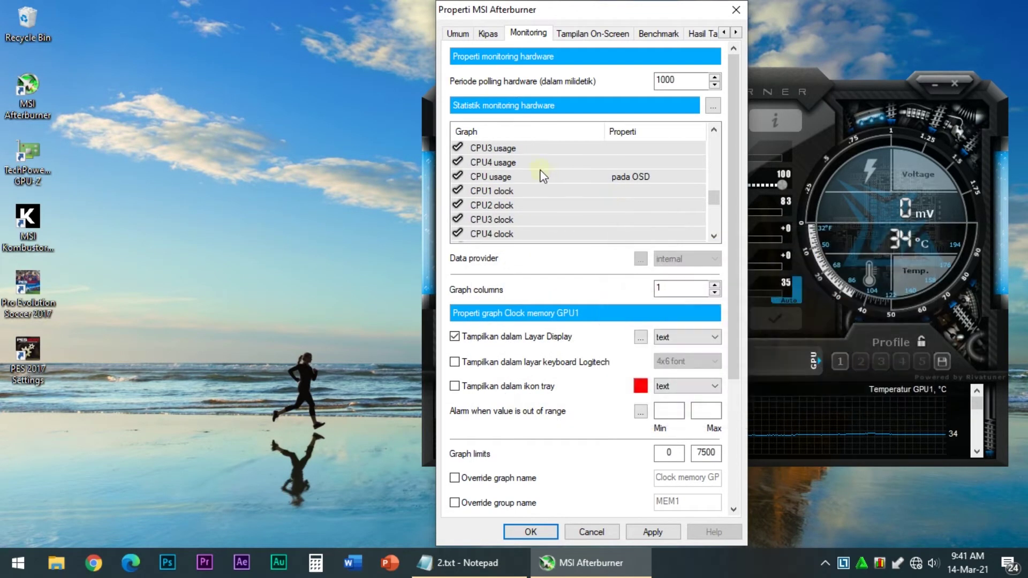
{"action": "scroll", "coordinate": [648, 177], "scroll_direction": "down", "scroll_amount": 2}
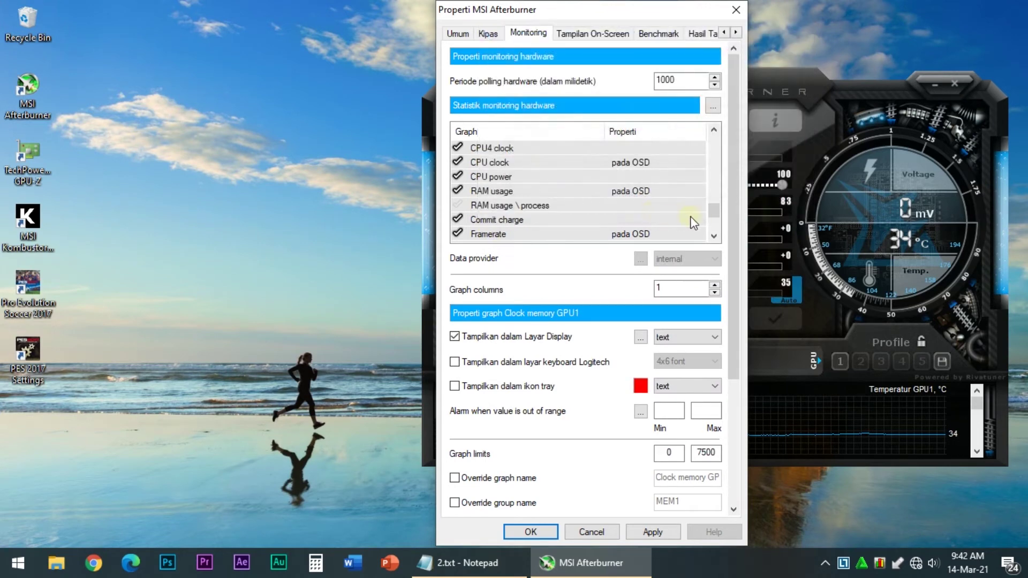
{"action": "scroll", "coordinate": [664, 217], "scroll_direction": "down", "scroll_amount": 2}
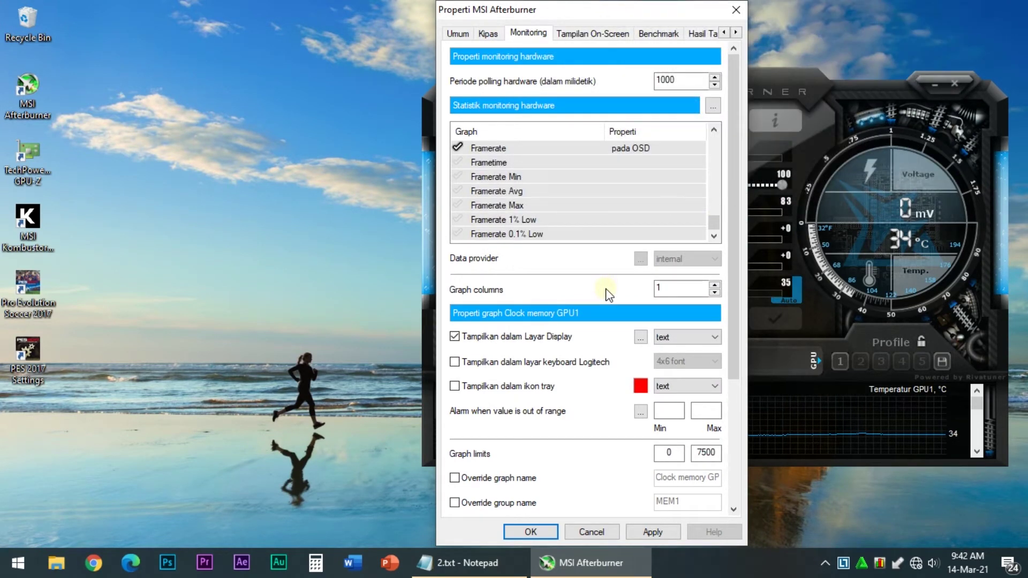
Open RivaTuner Statistics Server from the advanced on-screen display settings and keep Start with Windows off.
{"action": "left_click", "coordinate": [580, 35]}
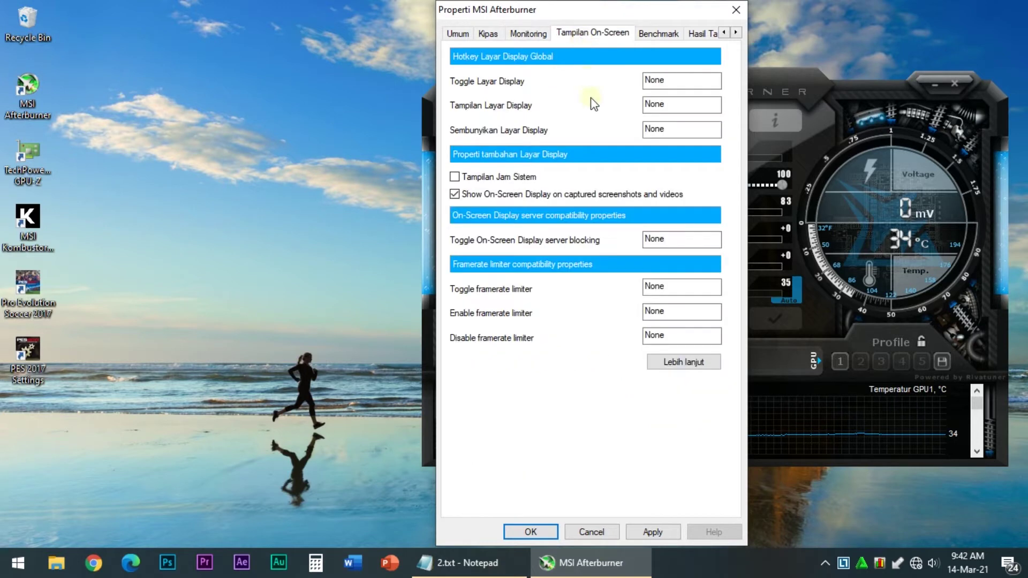
{"action": "left_click", "coordinate": [684, 367]}
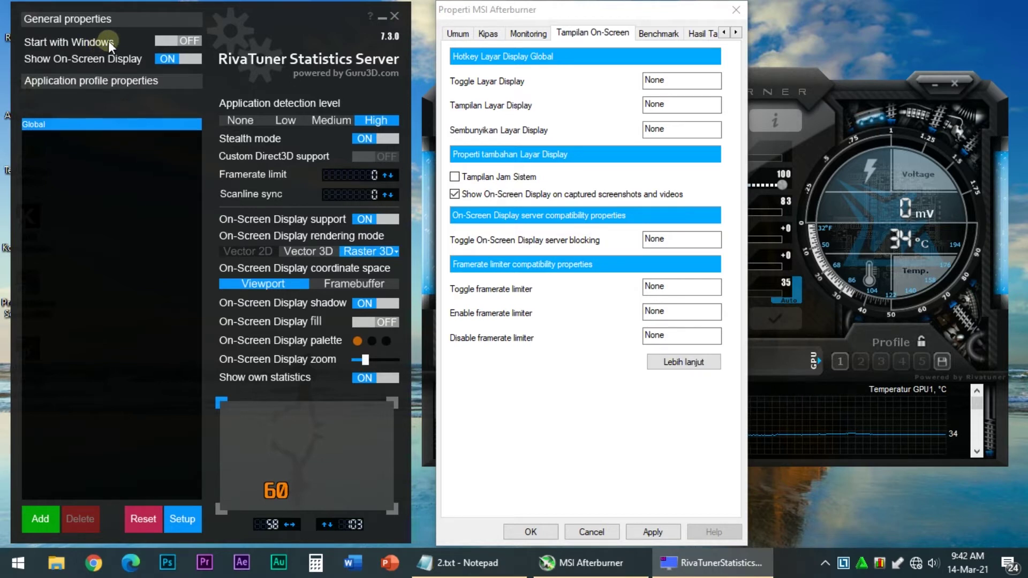
{"action": "left_click", "coordinate": [184, 40]}
{"action": "mouse_move", "coordinate": [163, 185]}
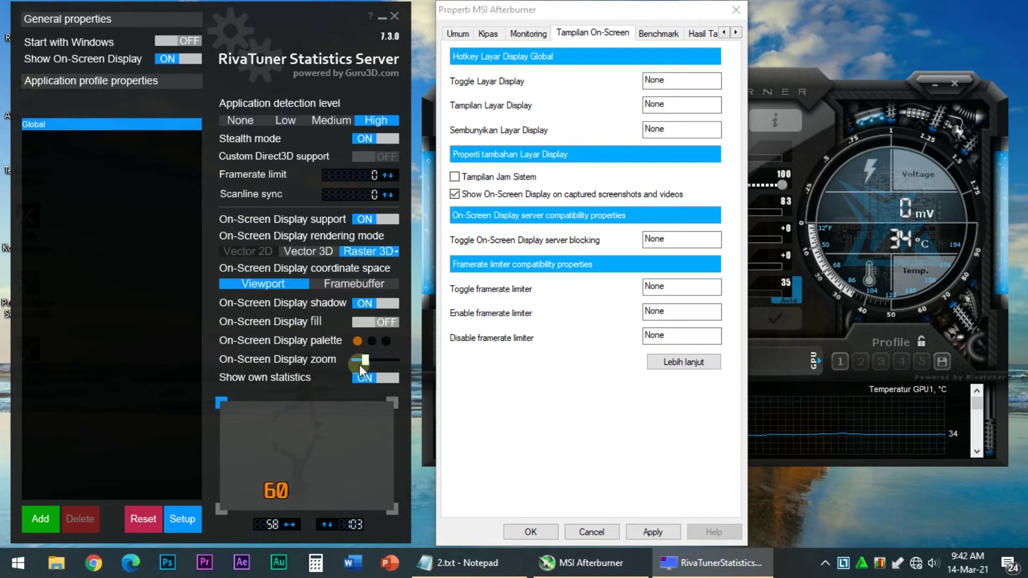
Reduce the On-Screen Display zoom and move the statistics text to position 31, 69 using the enlarged preview.
{"action": "mouse_move", "coordinate": [363, 359]}
{"action": "left_mouse_down"}
{"action": "mouse_move", "coordinate": [409, 358]}
{"action": "mouse_move", "coordinate": [348, 361]}
{"action": "mouse_move", "coordinate": [359, 364]}
{"action": "left_mouse_up"}
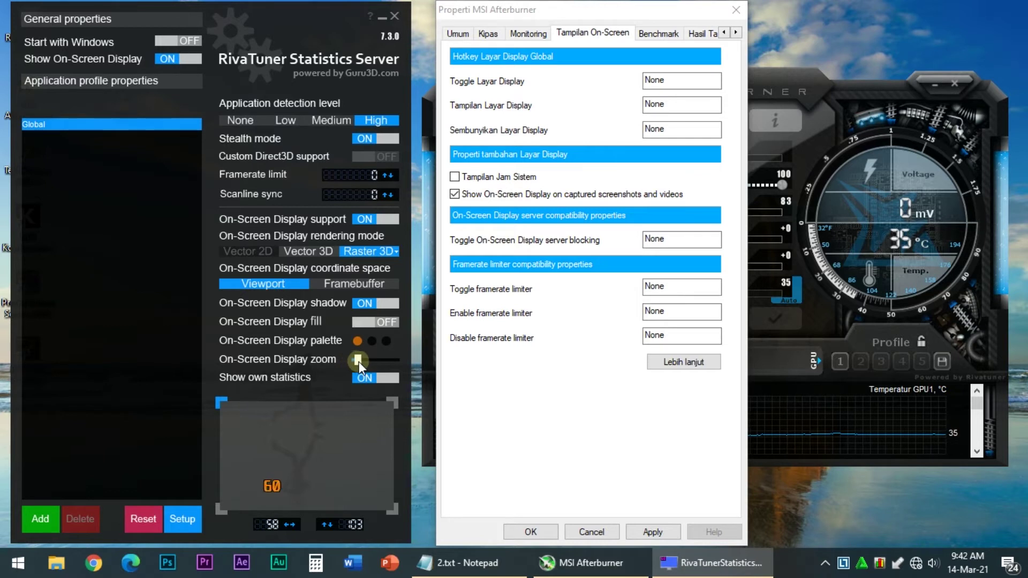
{"action": "left_click", "coordinate": [291, 492]}
{"action": "left_click_drag", "start_coordinate": [278, 486], "coordinate": [249, 442]}
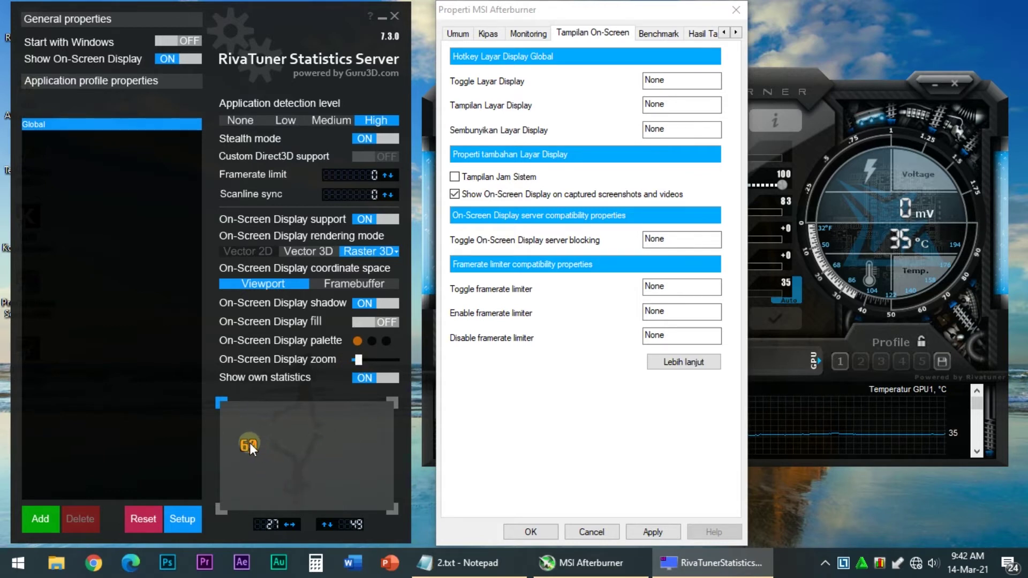
{"action": "double_click", "coordinate": [244, 439]}
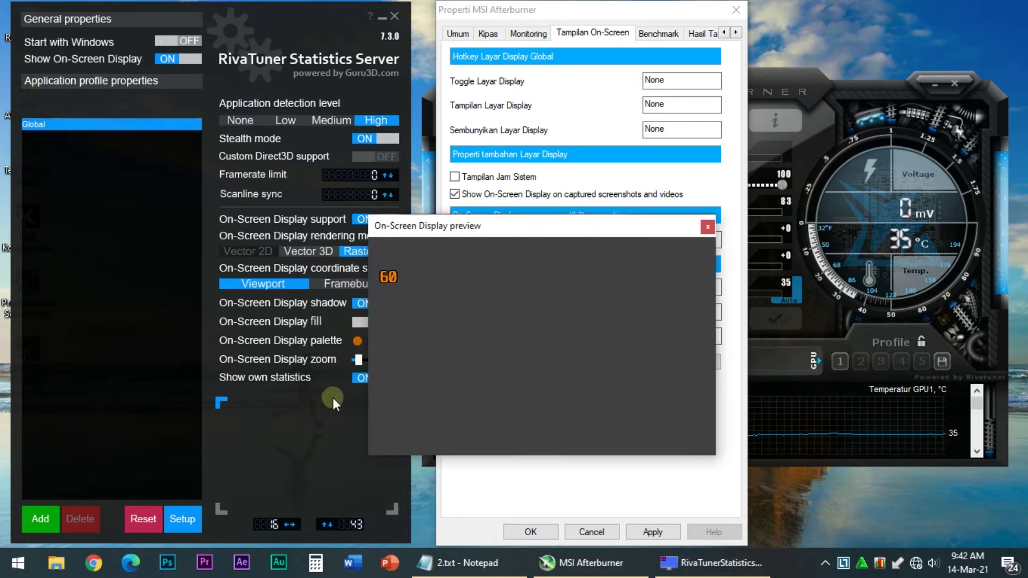
{"action": "left_click_drag", "start_coordinate": [391, 278], "coordinate": [398, 289]}
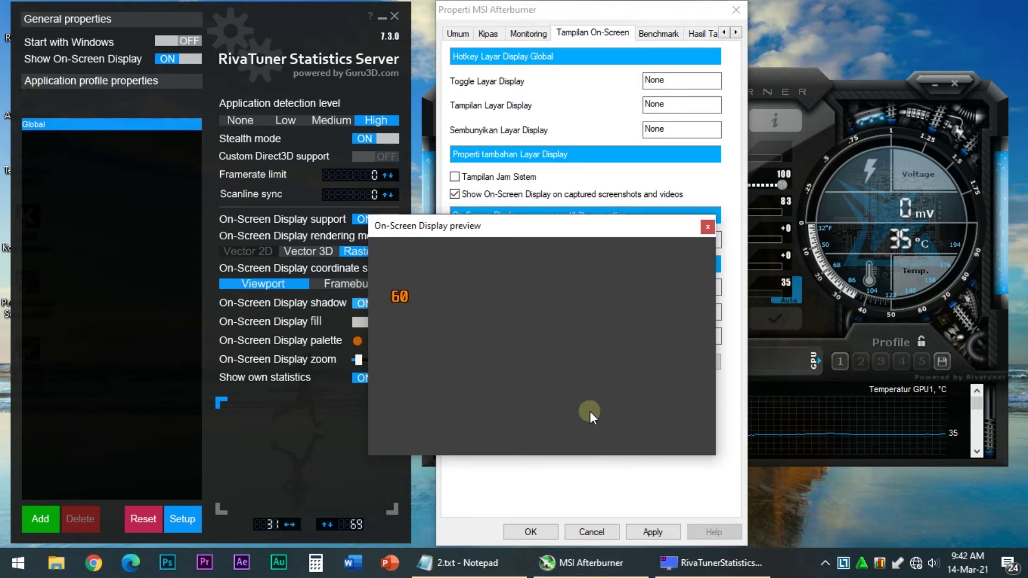
{"action": "left_click", "coordinate": [709, 231]}
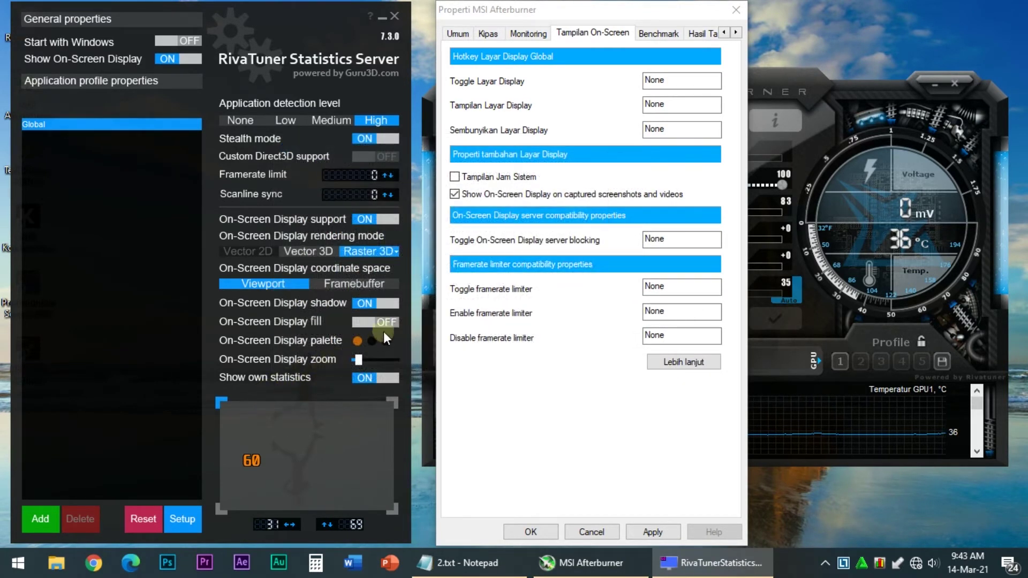
Try the On-Screen Display fill, leave it off, and raise the On-Screen Display zoom one level.
{"action": "left_click", "coordinate": [387, 323]}
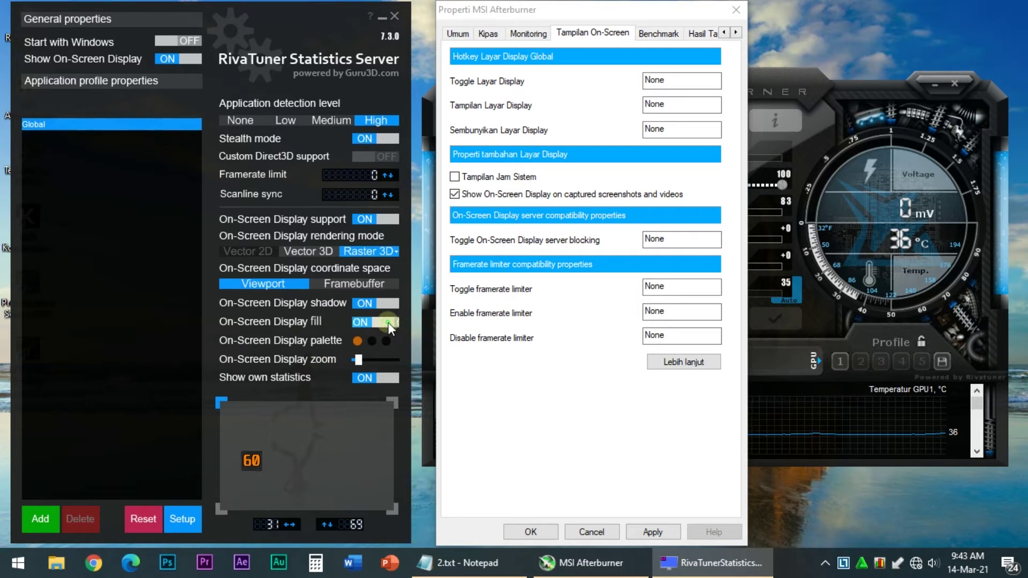
{"action": "left_click", "coordinate": [388, 322]}
{"action": "left_click", "coordinate": [387, 322]}
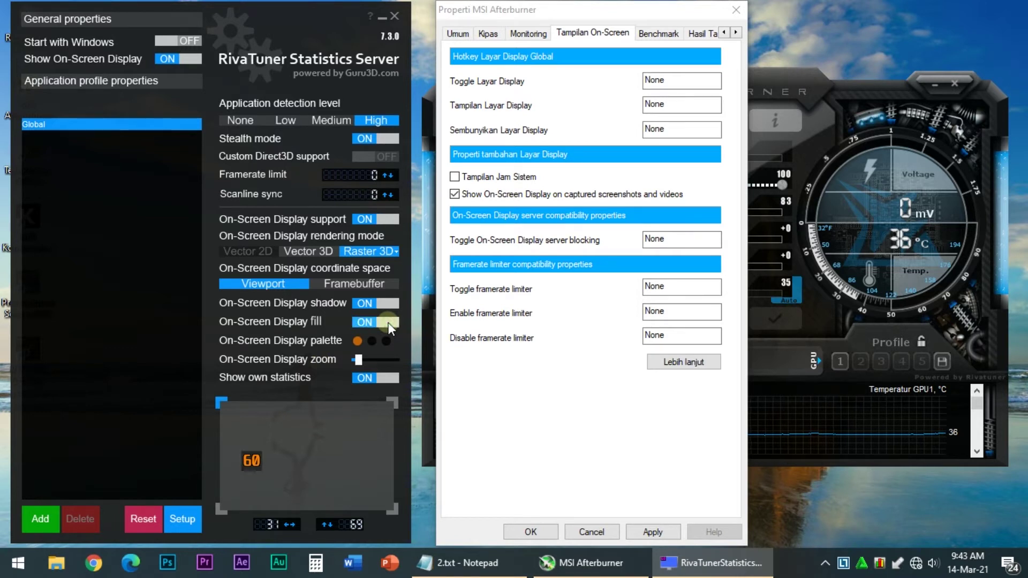
{"action": "left_click", "coordinate": [388, 322]}
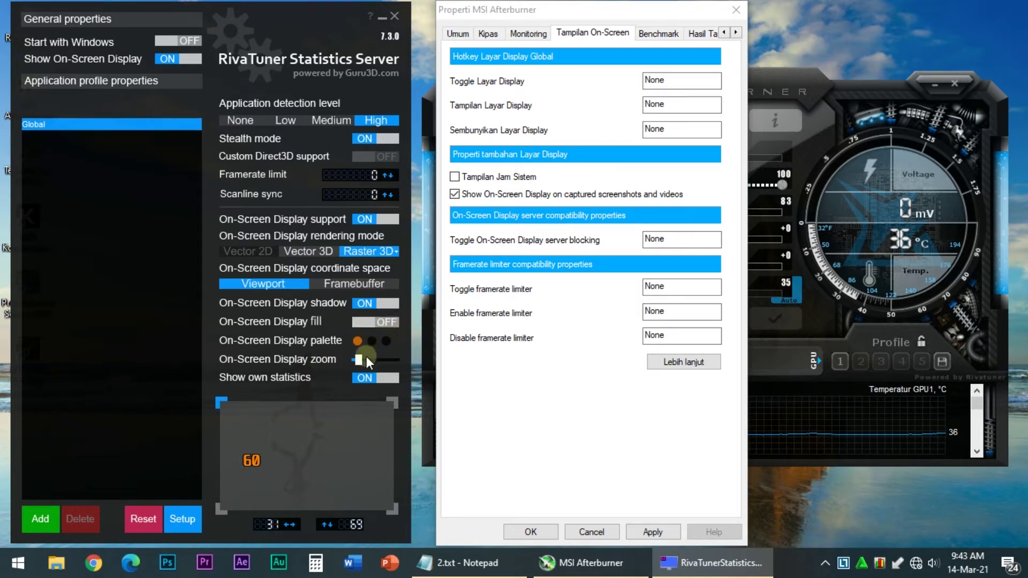
{"action": "left_click_drag", "start_coordinate": [359, 359], "coordinate": [364, 359]}
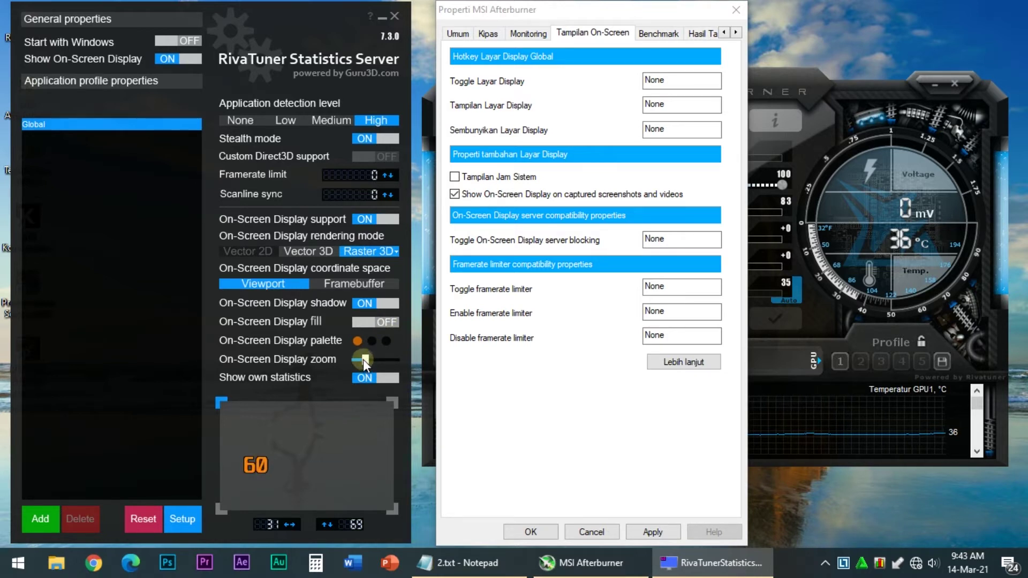
Try yellow (255, 242, 0) and then green (0, 255, 4) as the first On-Screen Display palette colour.
{"action": "left_click", "coordinate": [358, 341]}
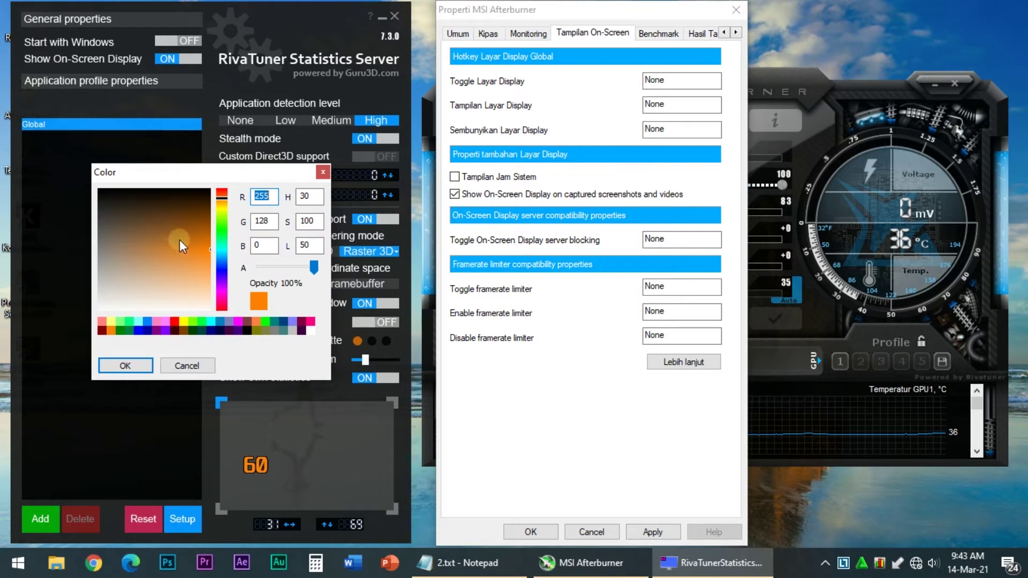
{"action": "left_click", "coordinate": [222, 208]}
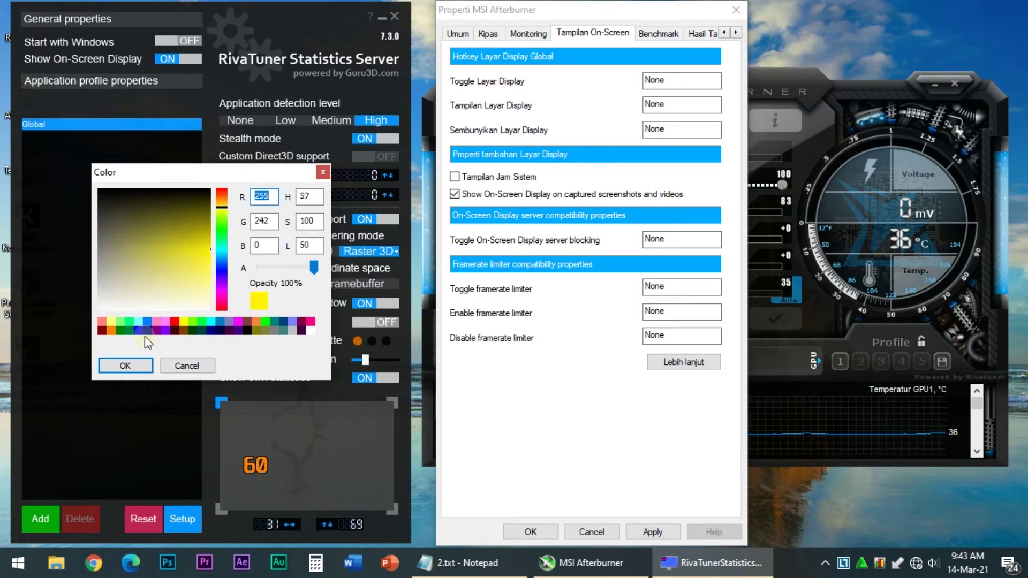
{"action": "left_click", "coordinate": [126, 366]}
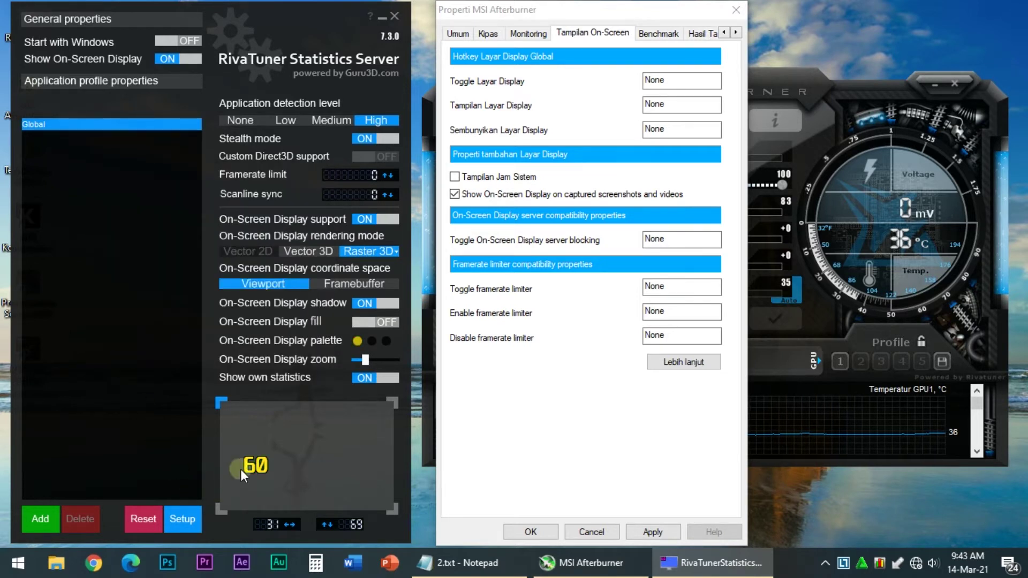
{"action": "left_click", "coordinate": [356, 340]}
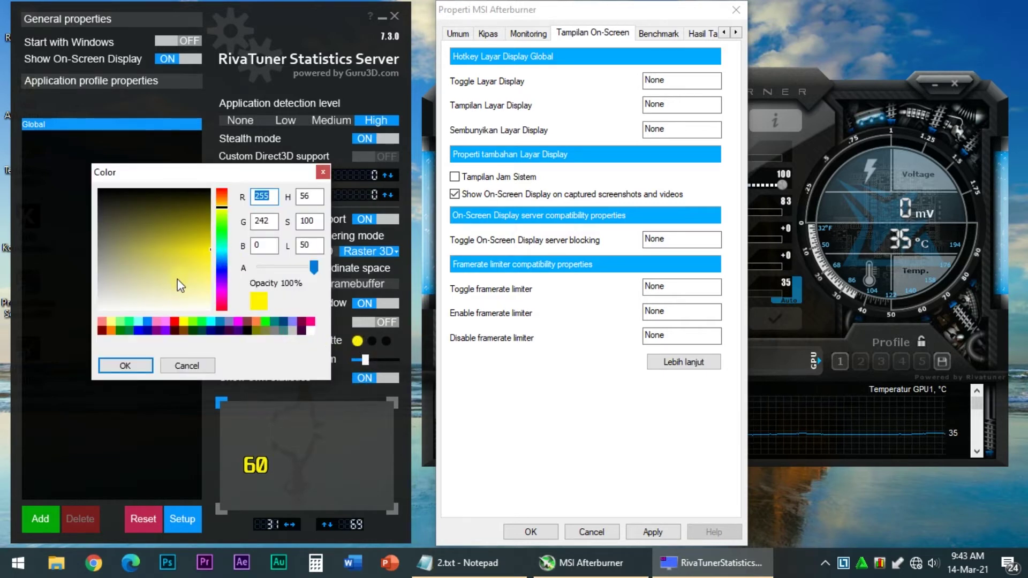
{"action": "left_click", "coordinate": [218, 230]}
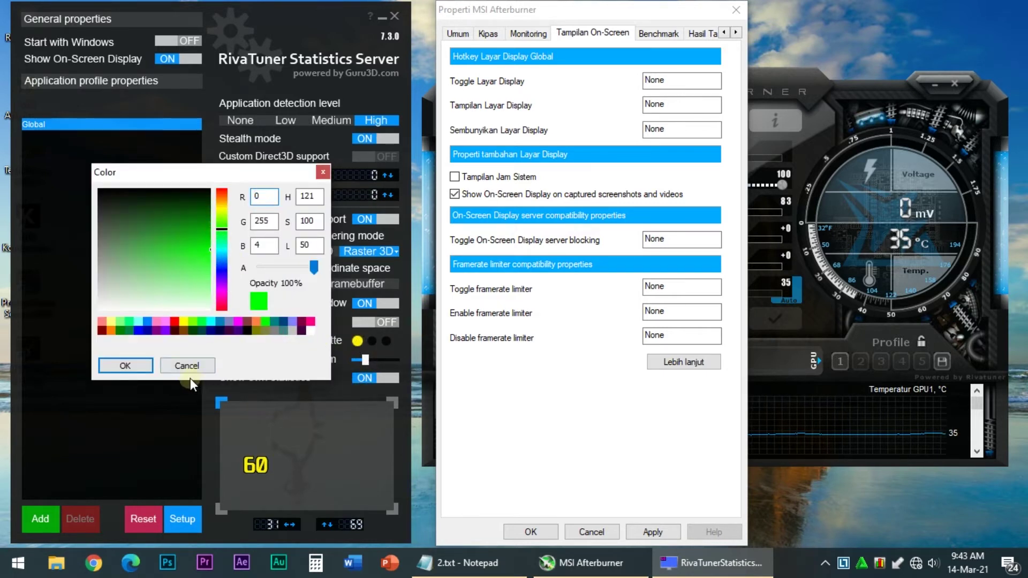
{"action": "left_click", "coordinate": [139, 365]}
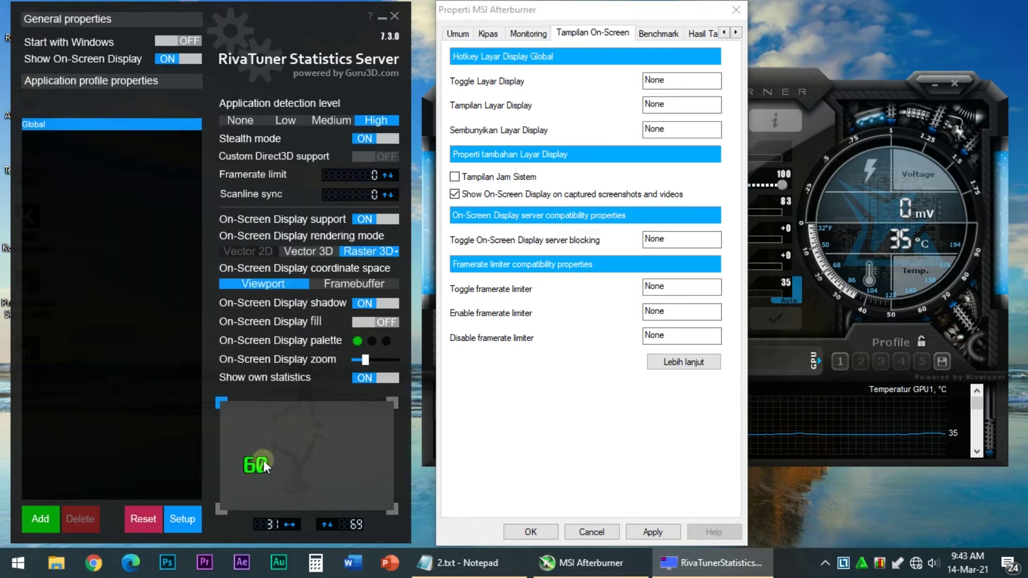
Set the first On-Screen Display palette colour to orange (255, 128, 0).
{"action": "left_click", "coordinate": [359, 345]}
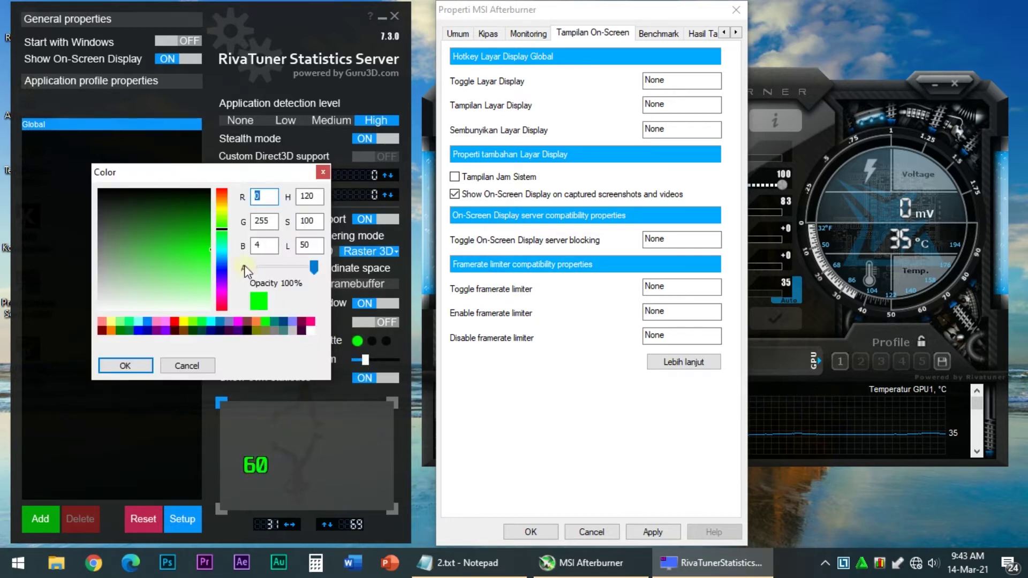
{"action": "left_click", "coordinate": [111, 330]}
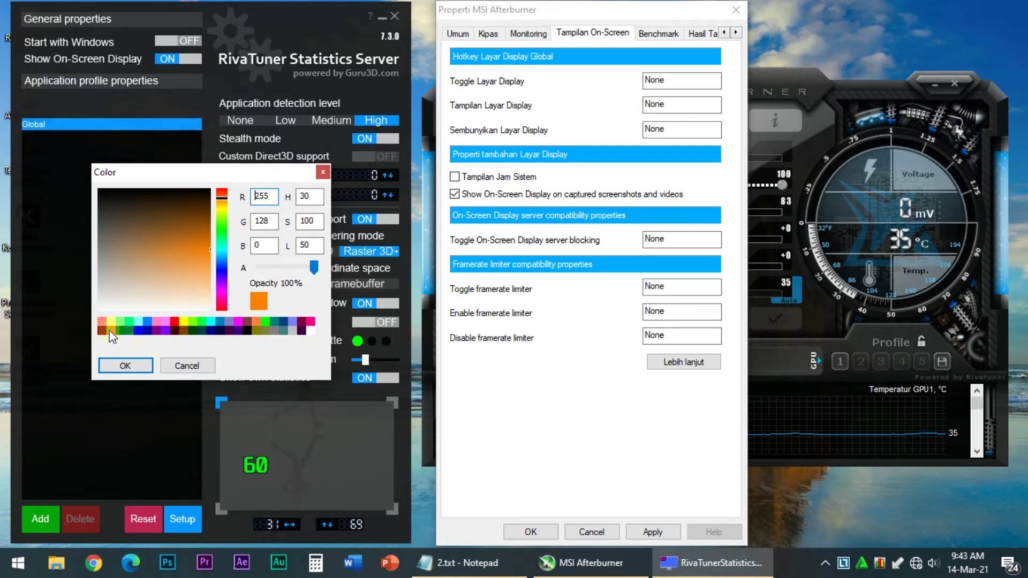
{"action": "left_click", "coordinate": [118, 368]}
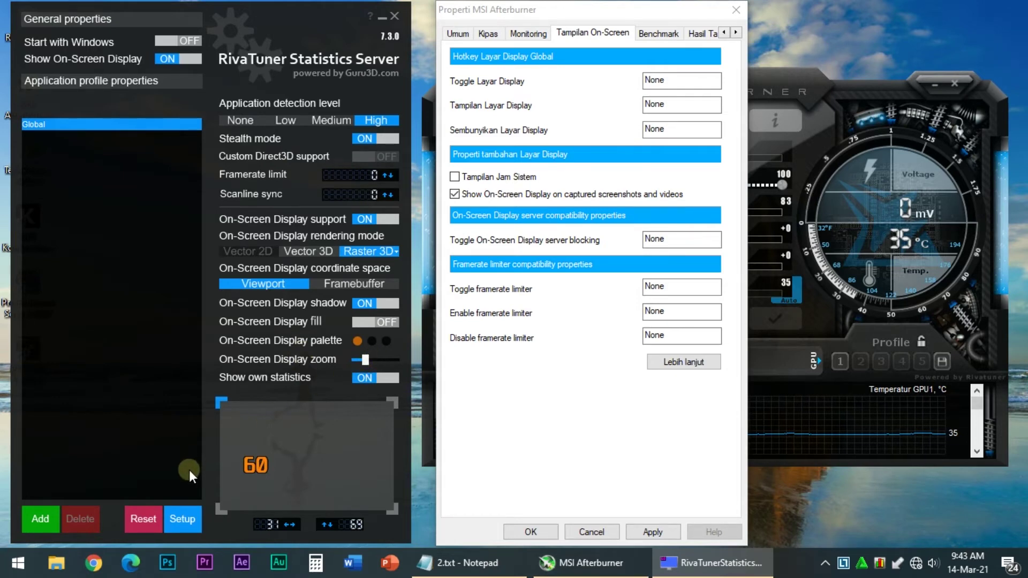
Review the RivaTuner Statistics Server setup, including plugins and interface language, keep English, and minimize the server window.
{"action": "left_click", "coordinate": [183, 520]}
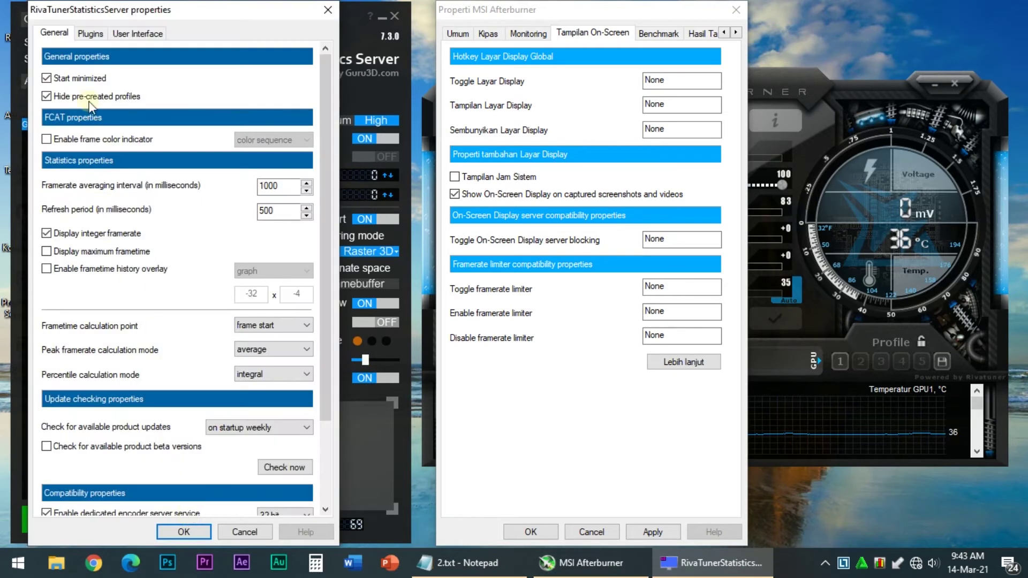
{"action": "left_click", "coordinate": [85, 34]}
{"action": "left_click", "coordinate": [125, 33]}
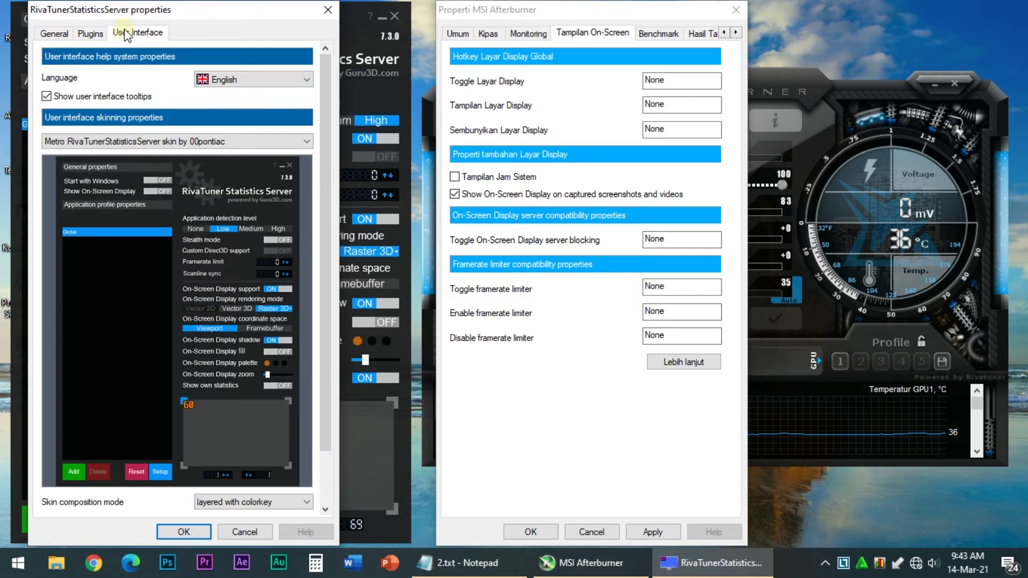
{"action": "left_click", "coordinate": [209, 80]}
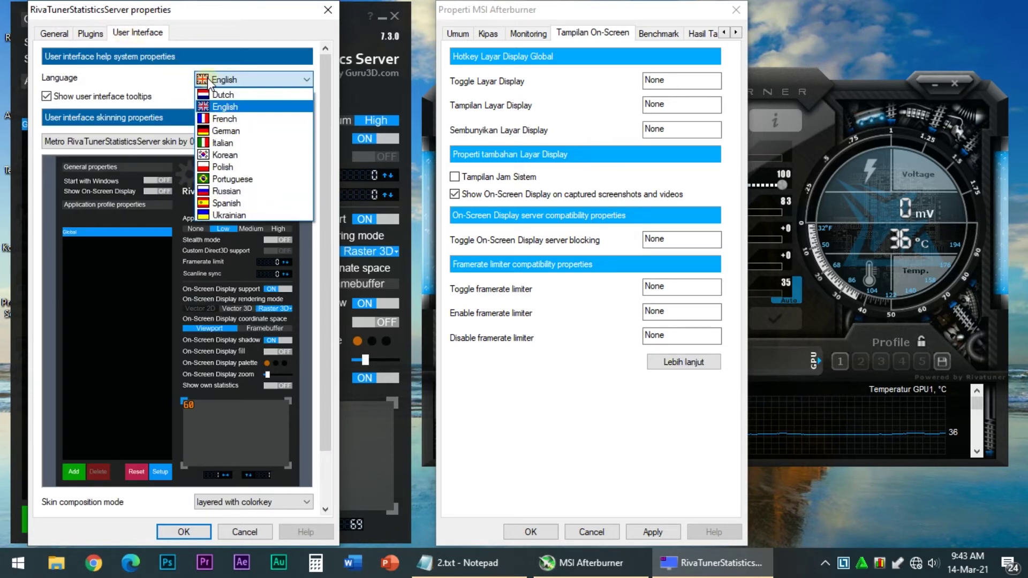
{"action": "left_click", "coordinate": [249, 104]}
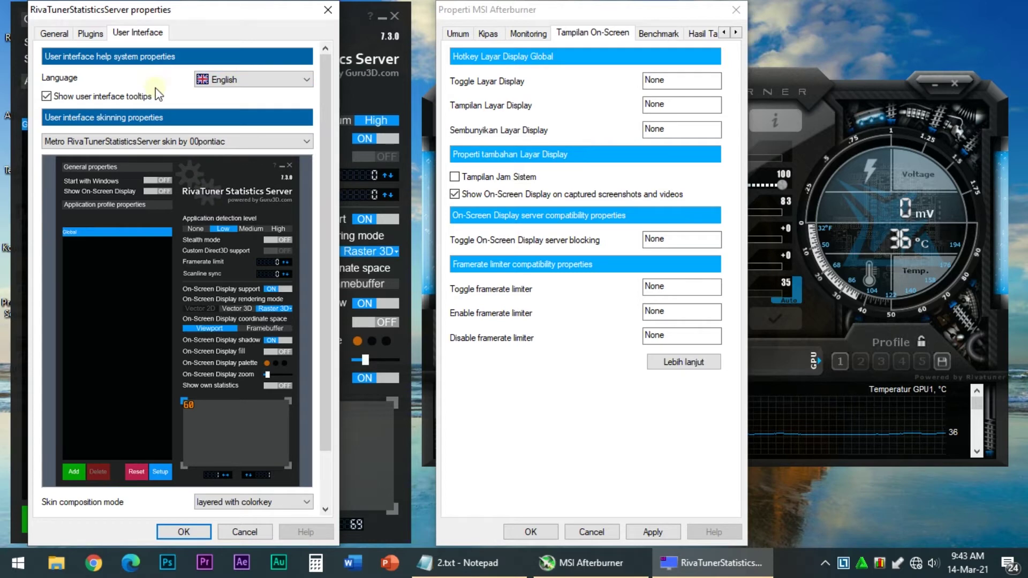
{"action": "left_click_drag", "start_coordinate": [323, 175], "coordinate": [323, 111]}
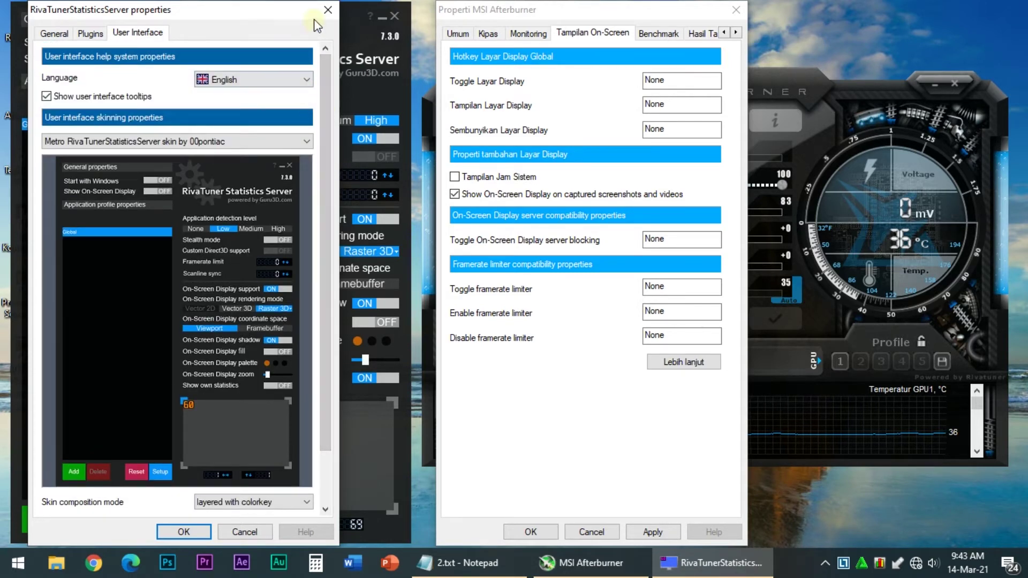
{"action": "left_click", "coordinate": [181, 531]}
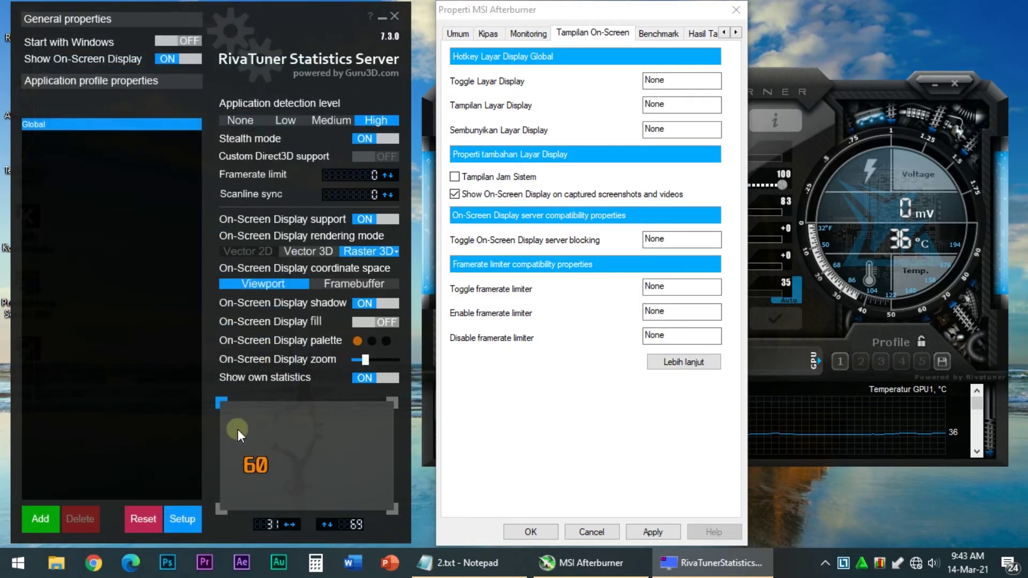
{"action": "left_click", "coordinate": [382, 19]}
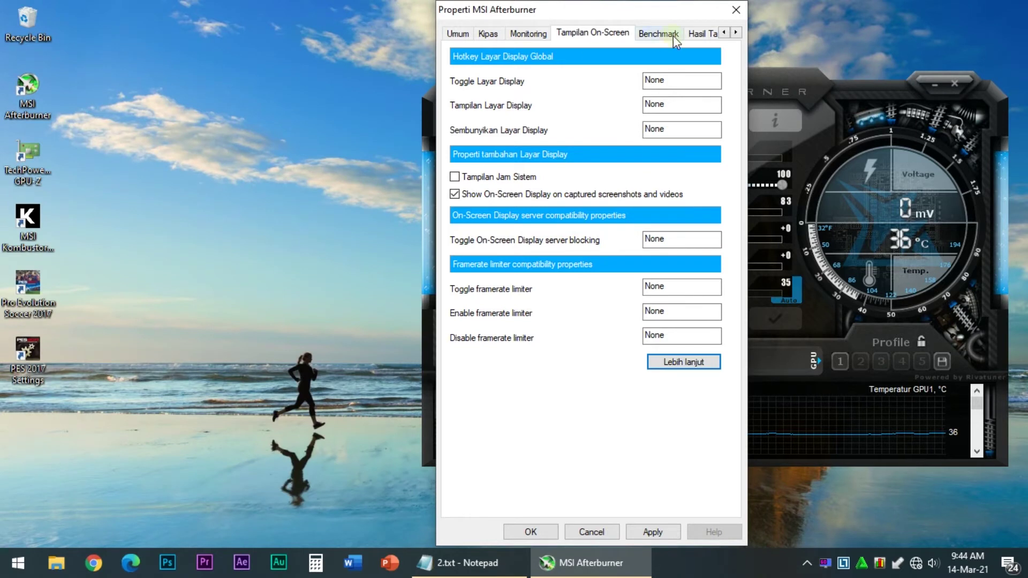
Look through MSI Afterburner's screenshot capture and video capture settings.
{"action": "left_click", "coordinate": [737, 33]}
{"action": "left_click", "coordinate": [737, 33]}
{"action": "left_click", "coordinate": [737, 33]}
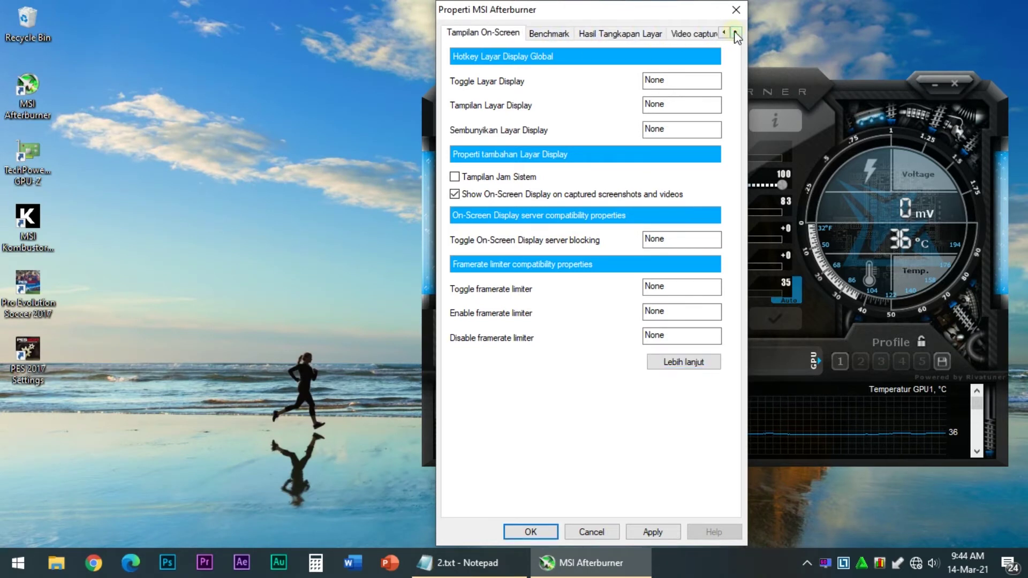
{"action": "left_click", "coordinate": [736, 32]}
{"action": "left_click", "coordinate": [736, 32]}
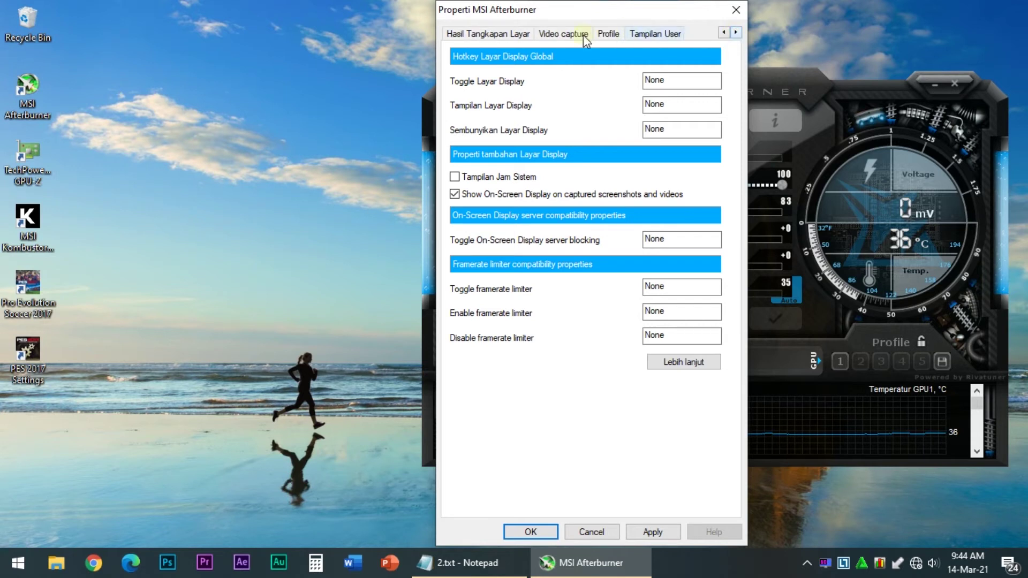
{"action": "left_click", "coordinate": [480, 37]}
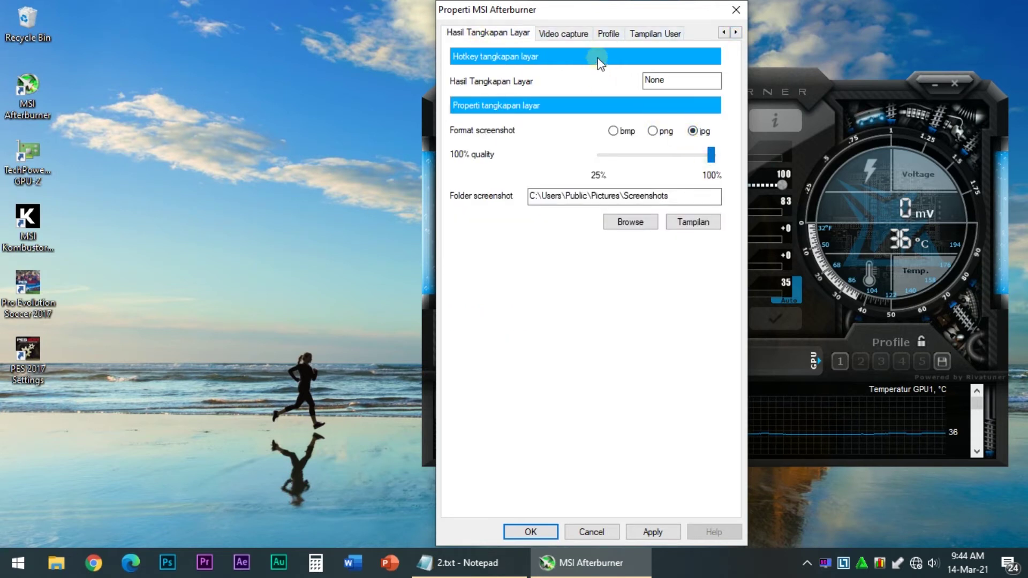
{"action": "left_click", "coordinate": [570, 32]}
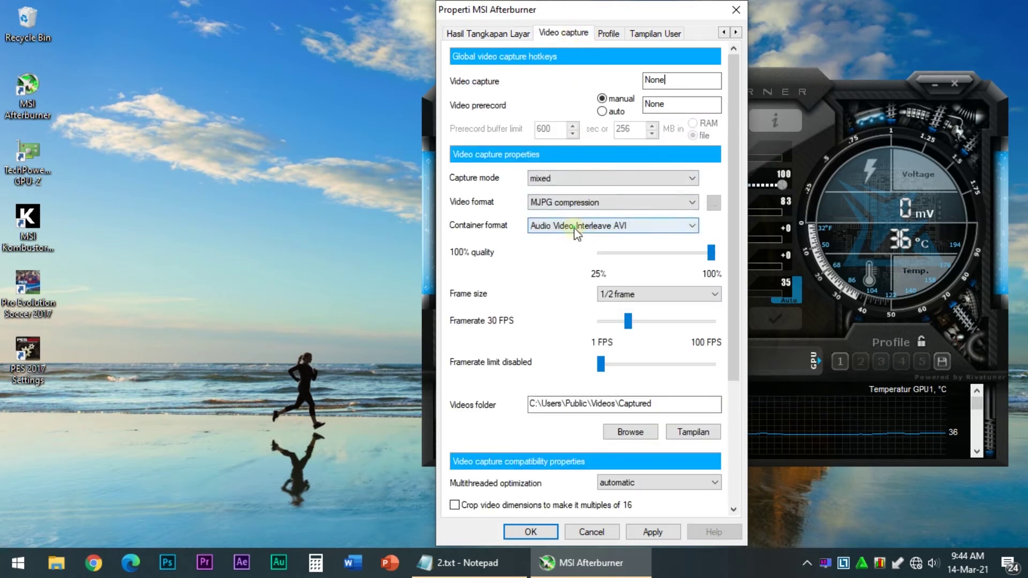
{"action": "left_click", "coordinate": [575, 227]}
{"action": "left_click", "coordinate": [575, 229]}
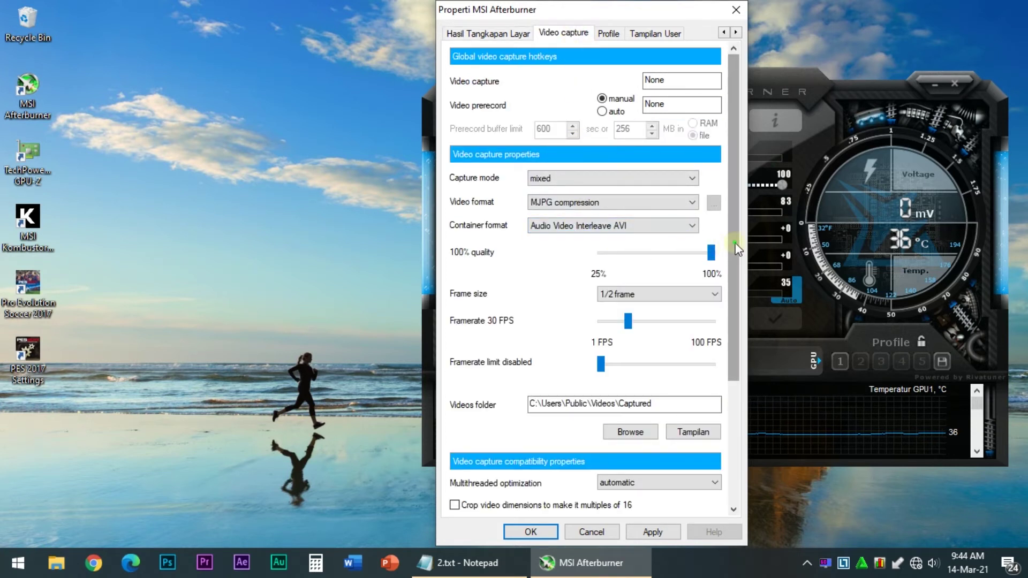
{"action": "scroll", "coordinate": [723, 294], "scroll_direction": "down", "scroll_amount": 2}
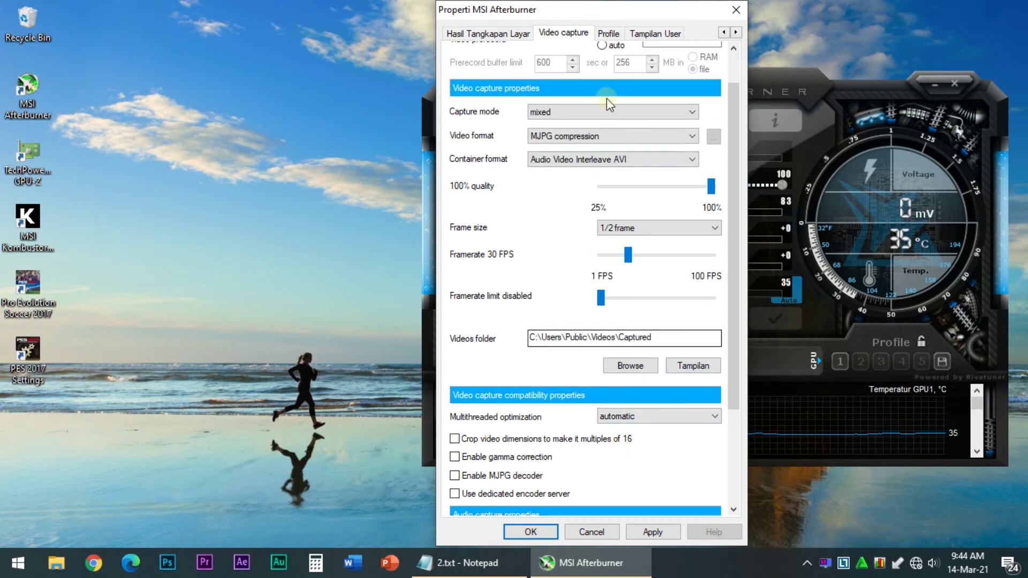
{"action": "left_click", "coordinate": [615, 32]}
Examine the available interface skins and the language setting in MSI Afterburner's user interface properties.
{"action": "left_click", "coordinate": [633, 34]}
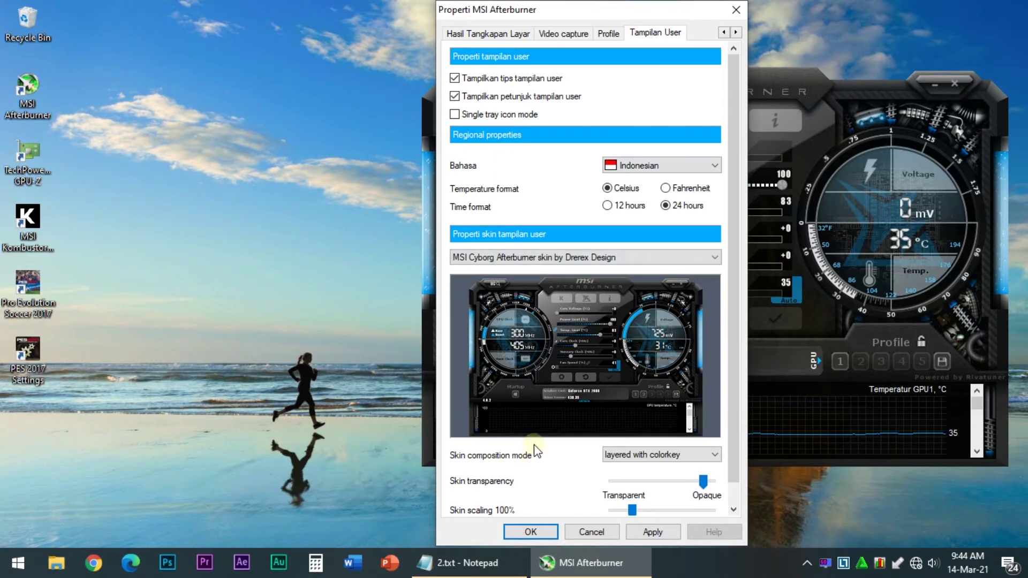
{"action": "left_click", "coordinate": [548, 259]}
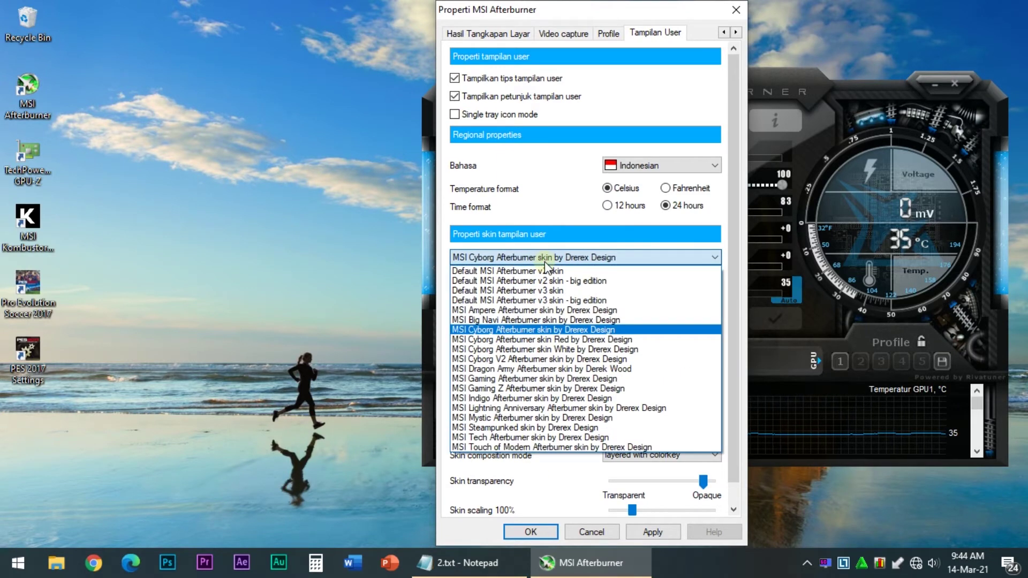
{"action": "left_click", "coordinate": [536, 198]}
{"action": "left_click", "coordinate": [612, 168]}
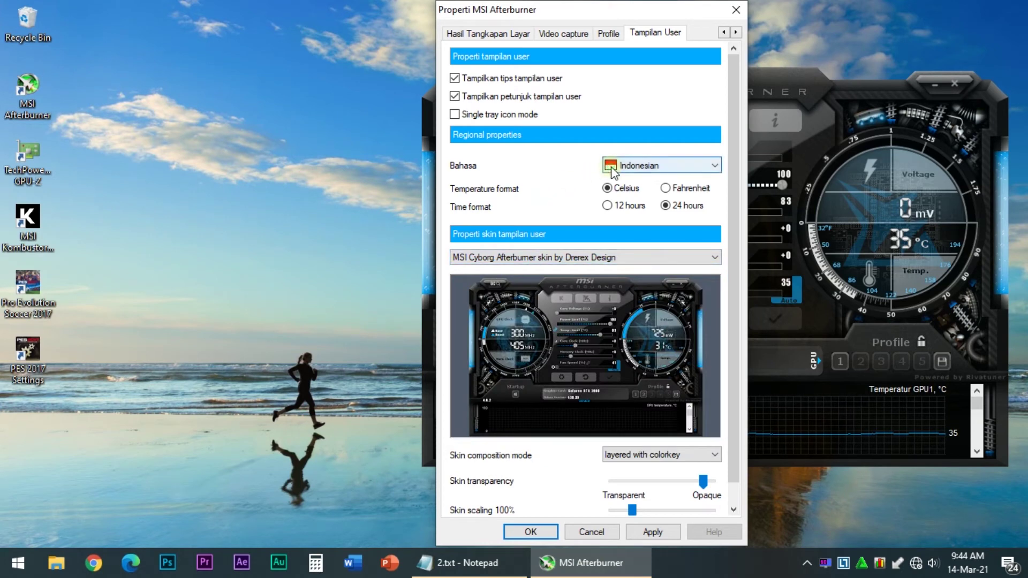
{"action": "left_click", "coordinate": [543, 156]}
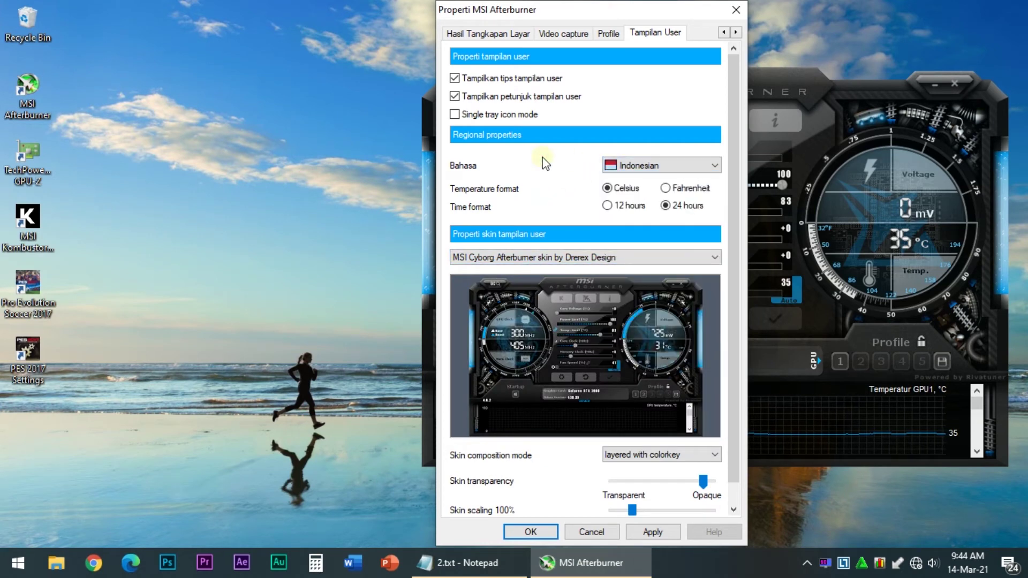
Apply the MSI Afterburner properties, close them, and minimize the main window.
{"action": "left_click", "coordinate": [650, 534]}
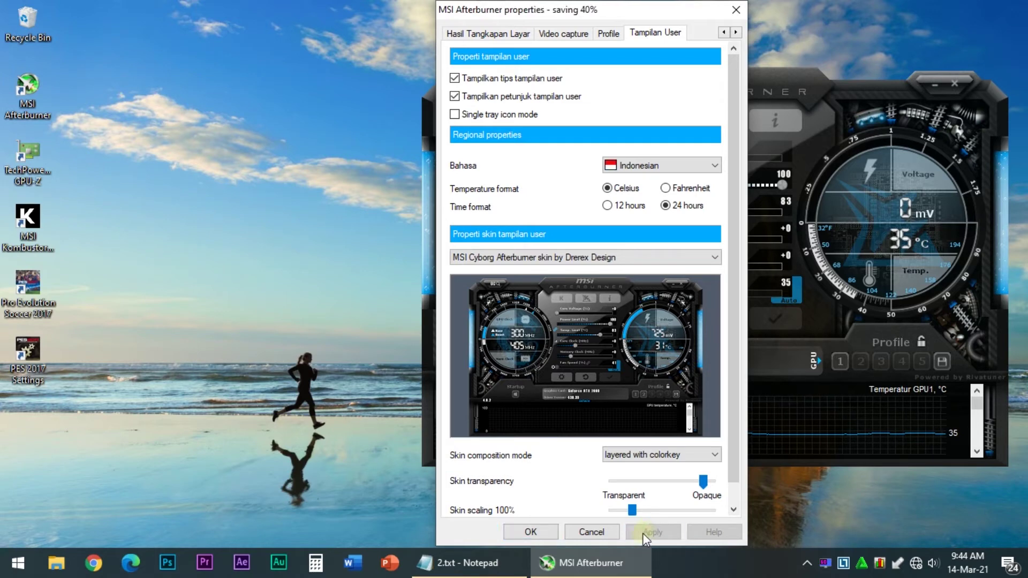
{"action": "left_click", "coordinate": [533, 531]}
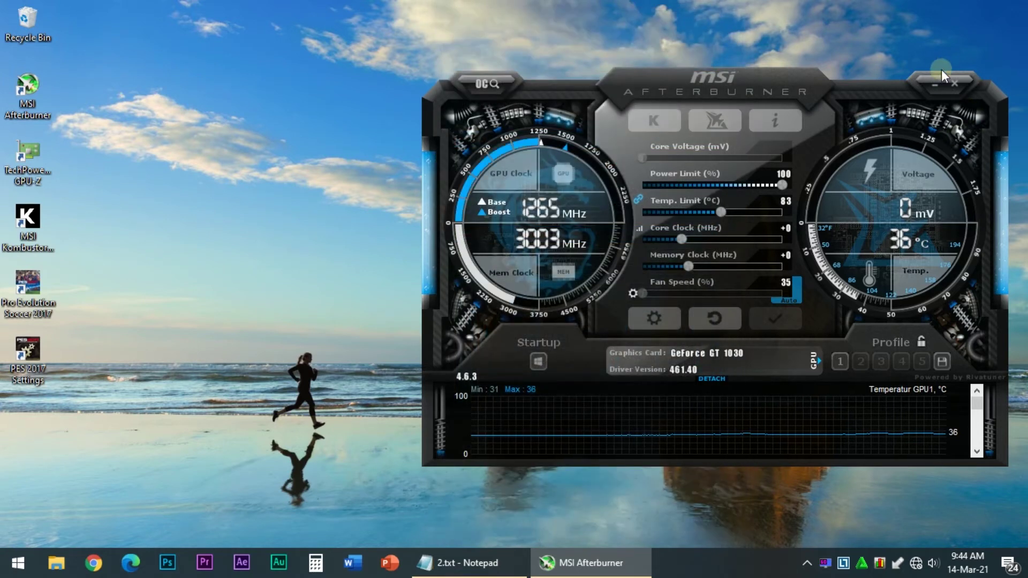
{"action": "left_click", "coordinate": [932, 84]}
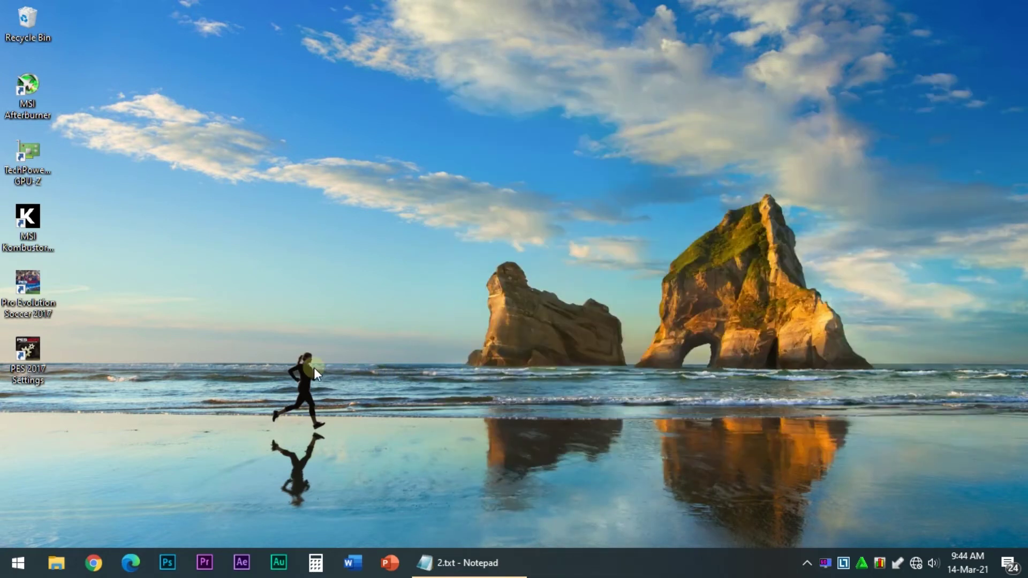
Launch Pro Evolution Soccer 2017 and continue past the title screen and the edited-data notice.
{"action": "double_click", "coordinate": [42, 290]}
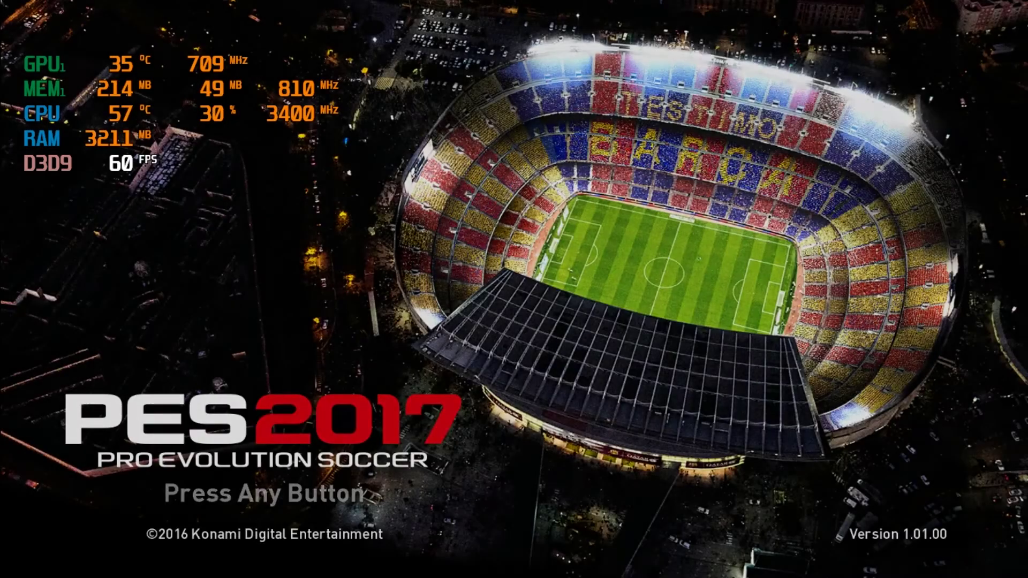
{"action": "key", "text": "Return"}
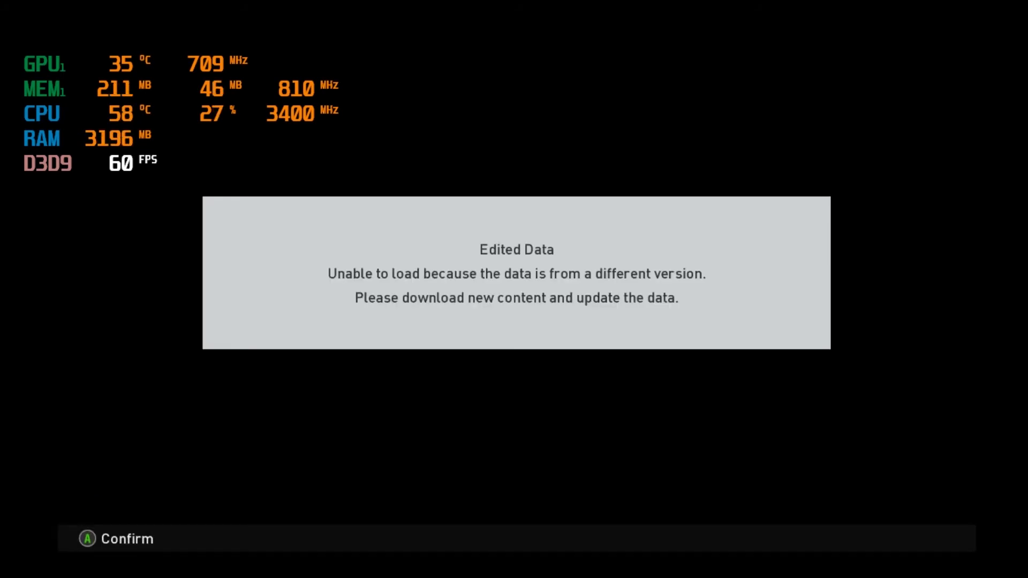
{"action": "key", "text": "Return"}
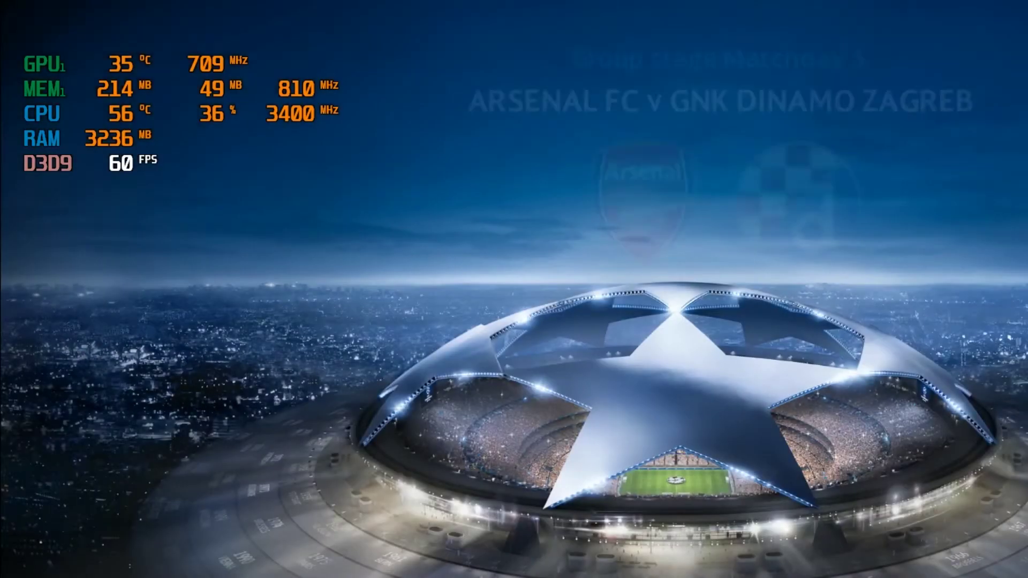
Kick off the UEFA Champions League match Arsenal FC v GNK Dinamo Zagreb, playing as the home side.
{"action": "key", "text": "Return"}
{"action": "key", "text": "Return"}
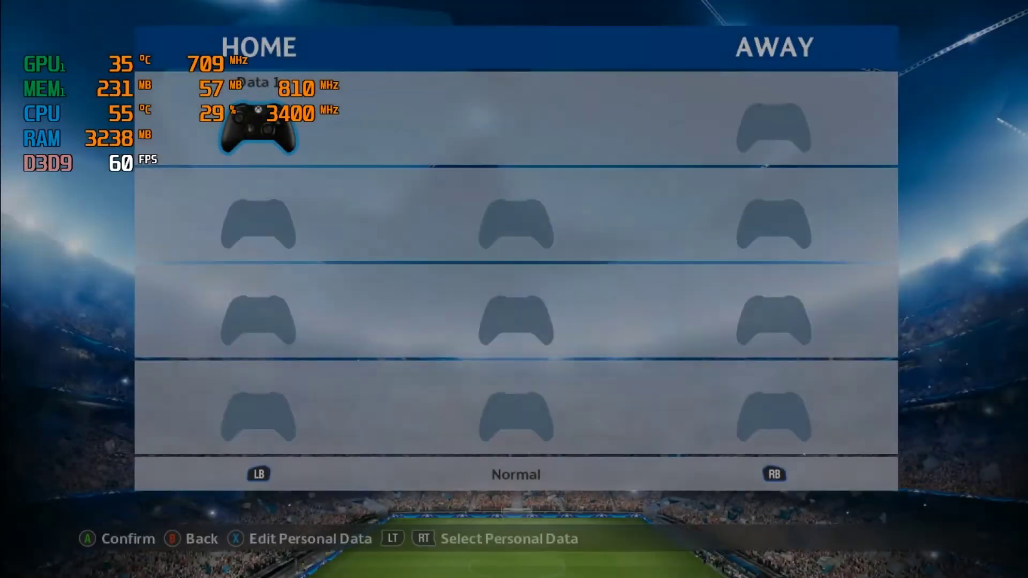
{"action": "key", "text": "Return"}
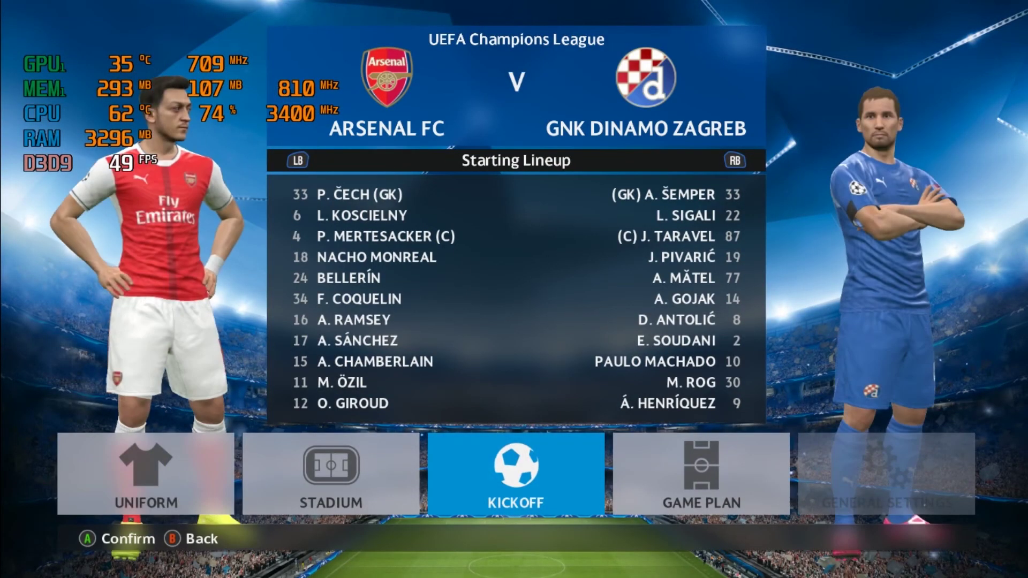
{"action": "key", "text": "Left"}
{"action": "key", "text": "Right"}
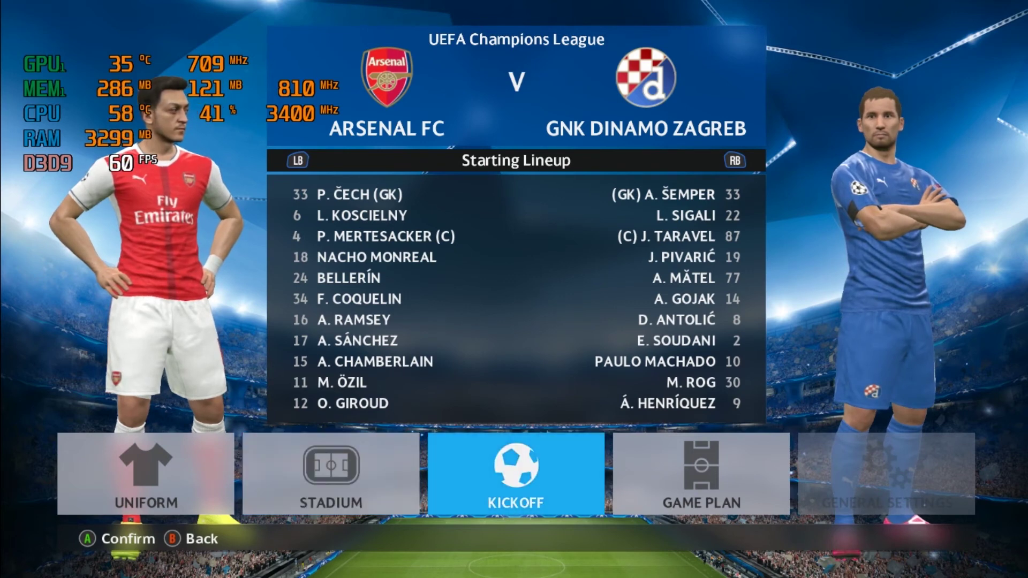
{"action": "key", "text": "Return"}
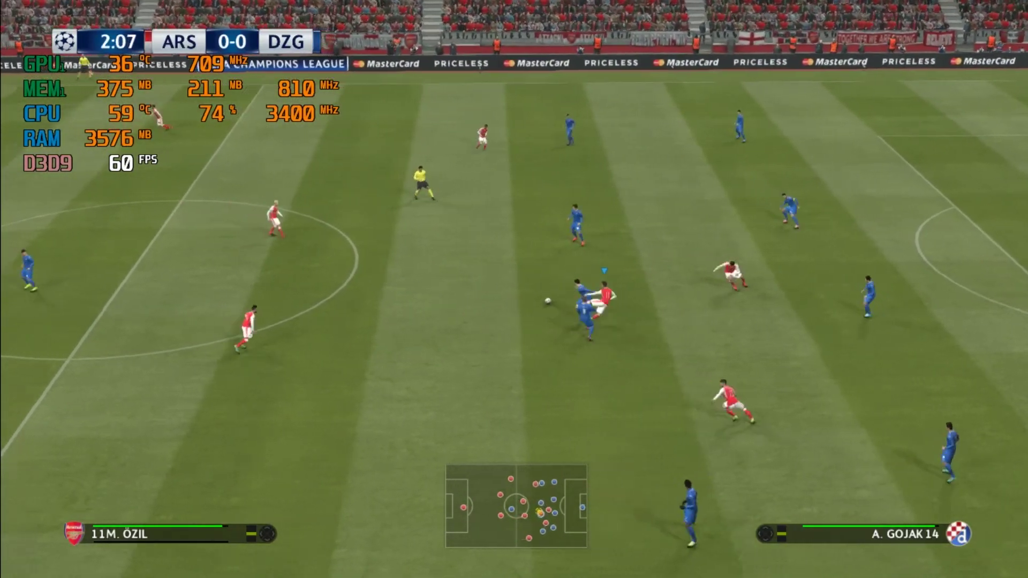
Pause the match, switch to MSI Afterburner, and open RivaTuner Statistics Server from its on-screen display properties.
{"action": "key", "text": "Escape"}
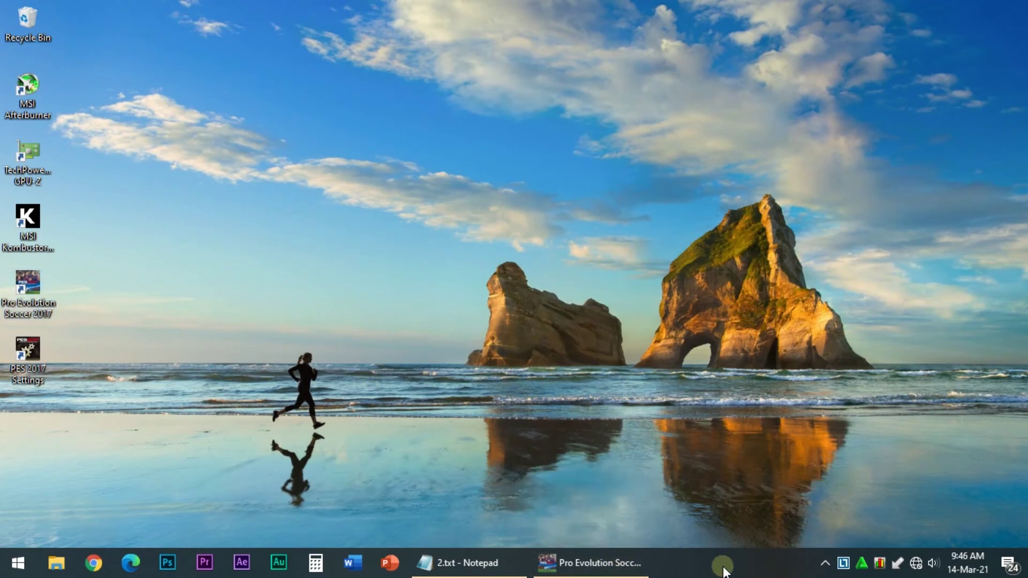
{"action": "double_click", "coordinate": [48, 95]}
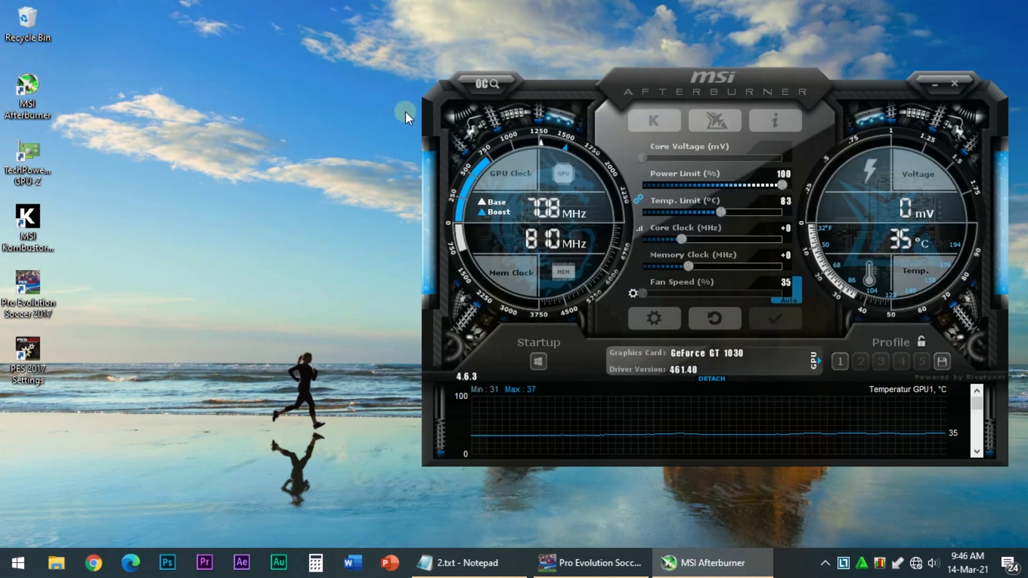
{"action": "left_click", "coordinate": [677, 321]}
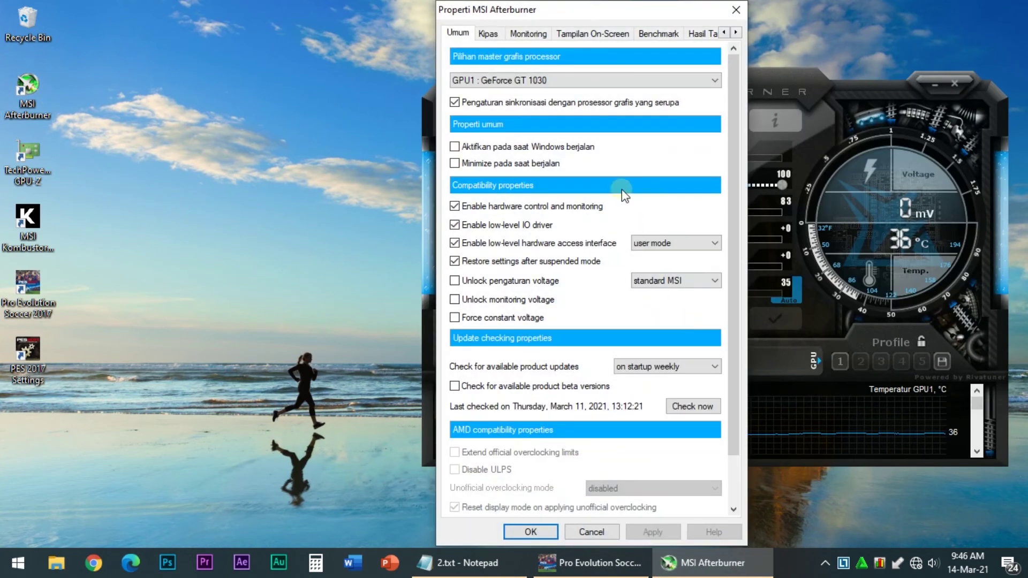
{"action": "left_click", "coordinate": [592, 33]}
{"action": "left_click", "coordinate": [679, 363]}
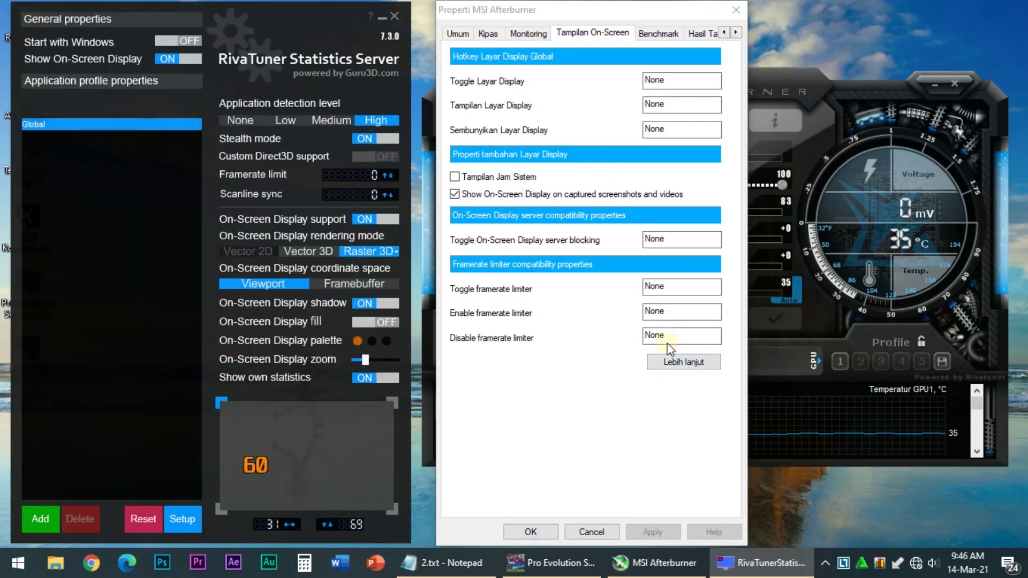
Move the on-screen display slightly lower to position 30, 81 using the enlarged preview, and put away the RivaTuner and MSI Afterburner windows.
{"action": "double_click", "coordinate": [251, 465]}
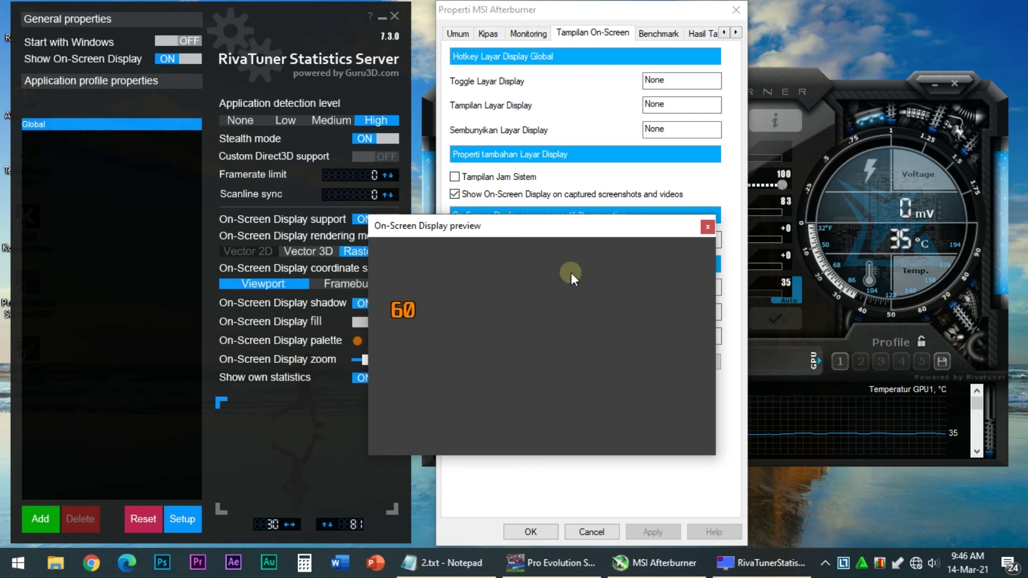
{"action": "left_click", "coordinate": [707, 227]}
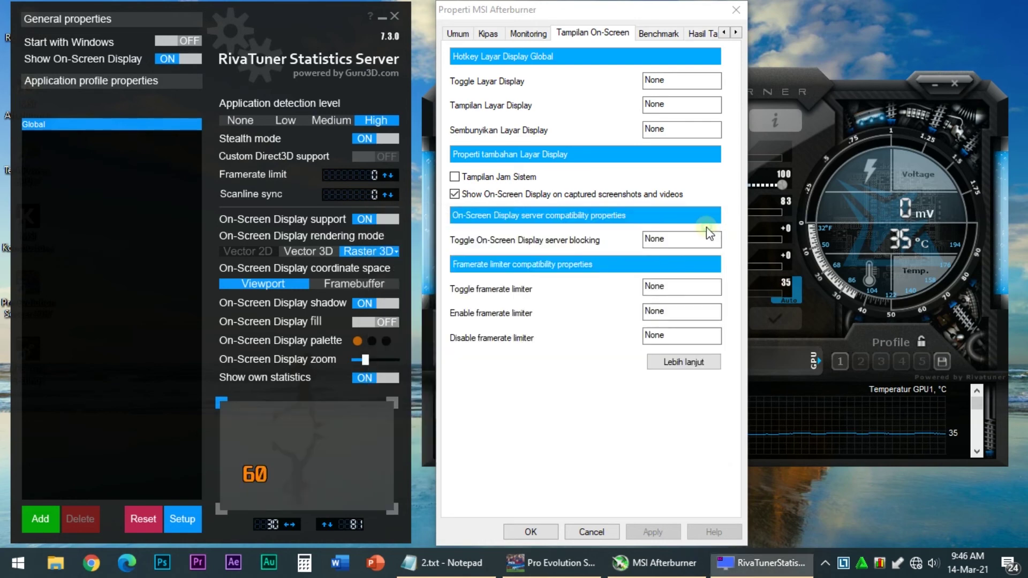
{"action": "left_click", "coordinate": [381, 19]}
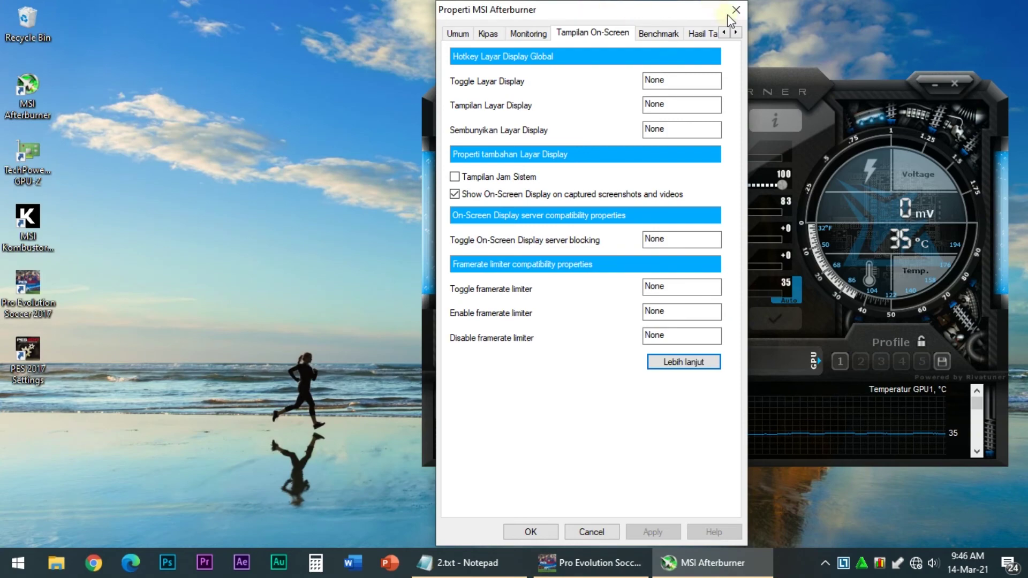
{"action": "left_click", "coordinate": [730, 16]}
{"action": "left_click", "coordinate": [928, 90]}
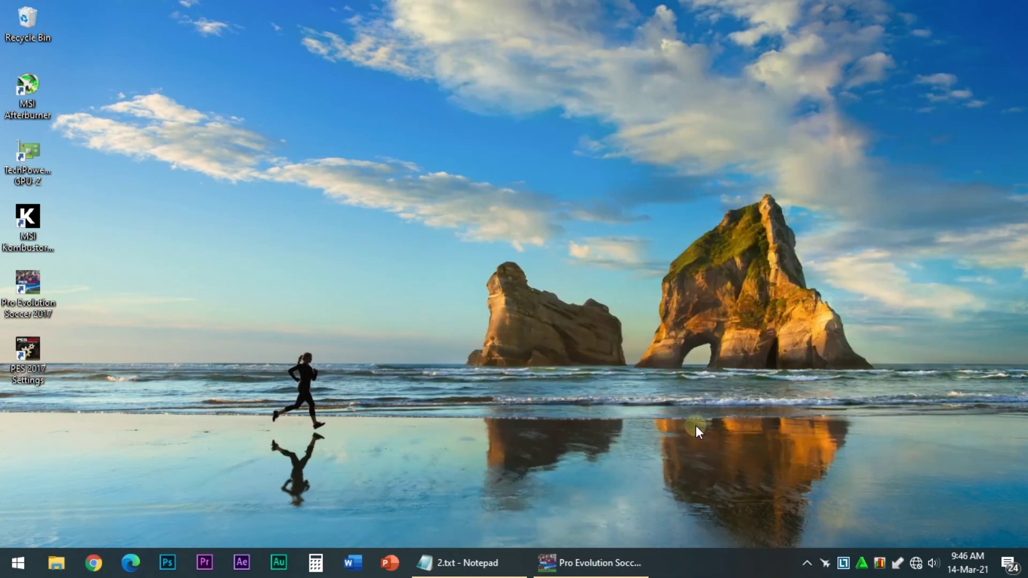
Switch back to Pro Evolution Soccer 2017, decline Simple Settings in the Game Plan, and resume the match.
{"action": "left_click", "coordinate": [626, 568]}
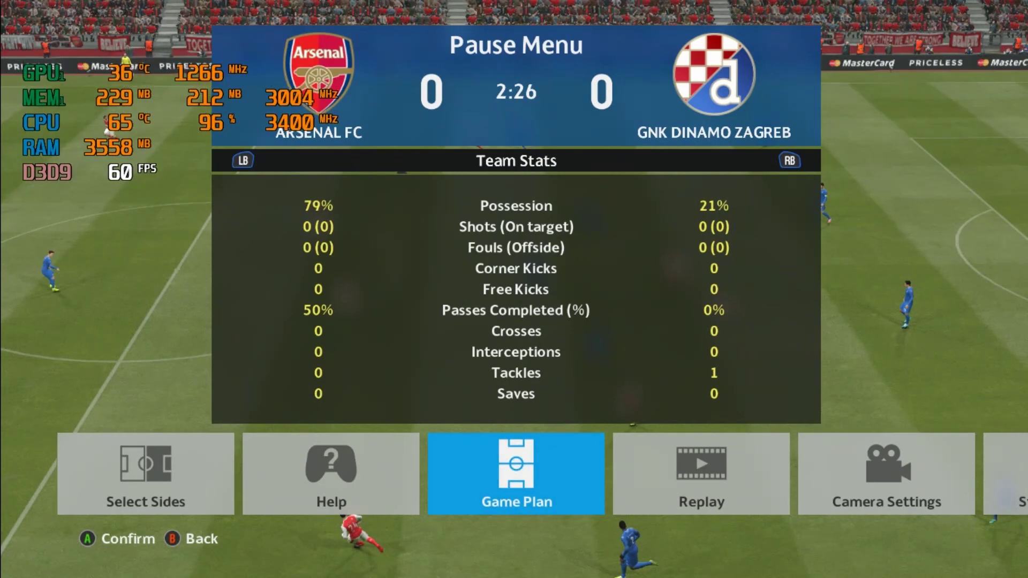
{"action": "key", "text": "Return"}
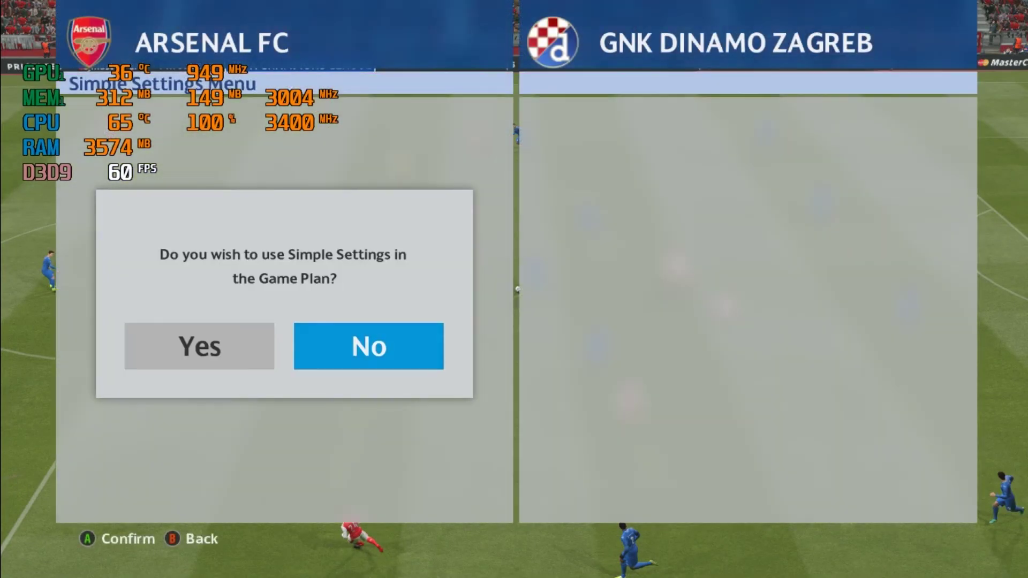
{"action": "key", "text": "Return"}
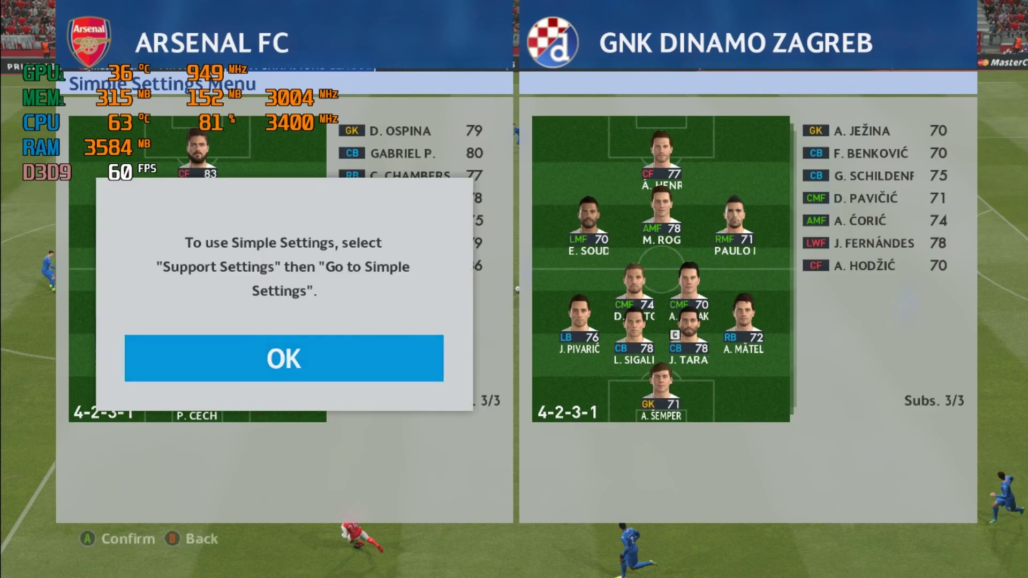
{"action": "key", "text": "Return"}
{"action": "key", "text": "Escape"}
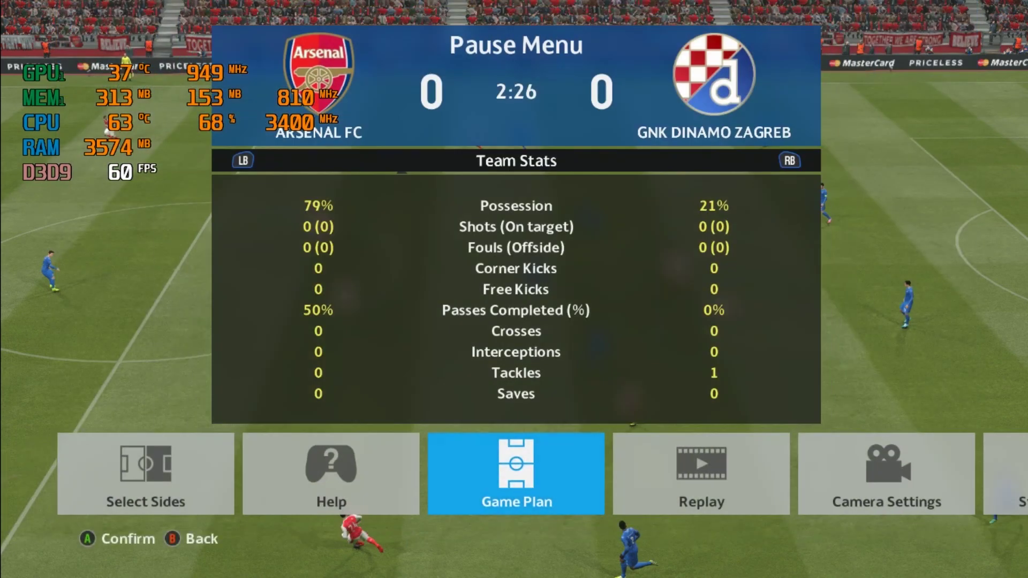
{"action": "key", "text": "Escape"}
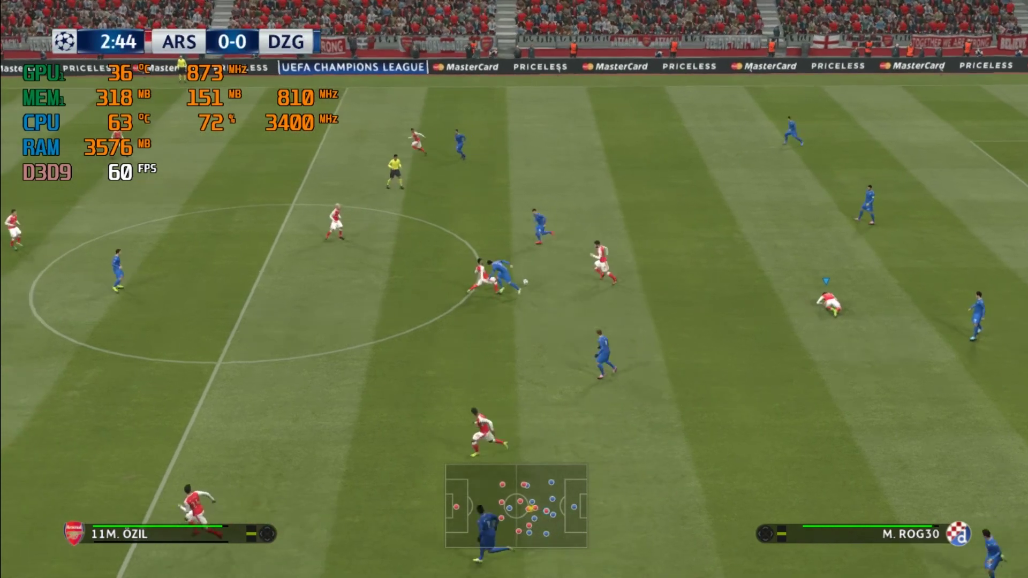